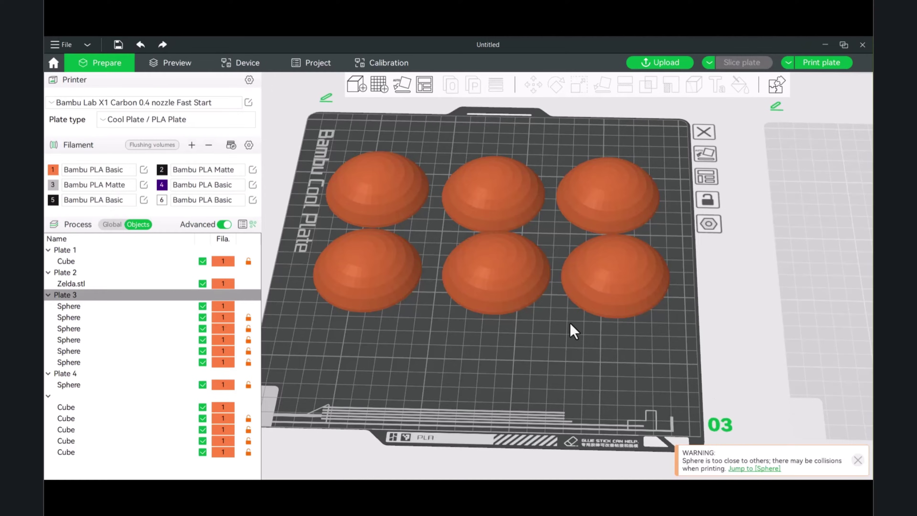
Show Plate 3's six sliced half-spheres zoomed in the Preview, with the Color scheme list open.
{"action": "left_click_drag", "start_coordinate": [571, 324], "coordinate": [570, 328]}
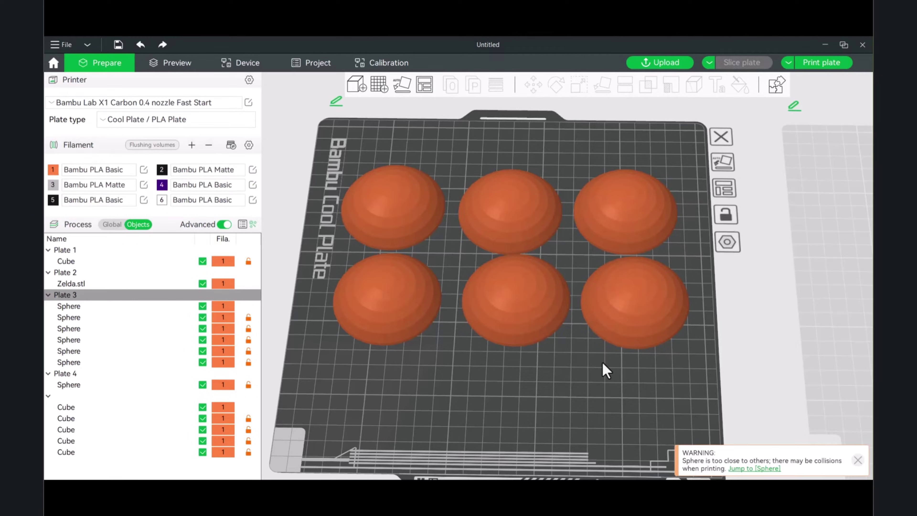
{"action": "left_click_drag", "start_coordinate": [607, 370], "coordinate": [600, 365]}
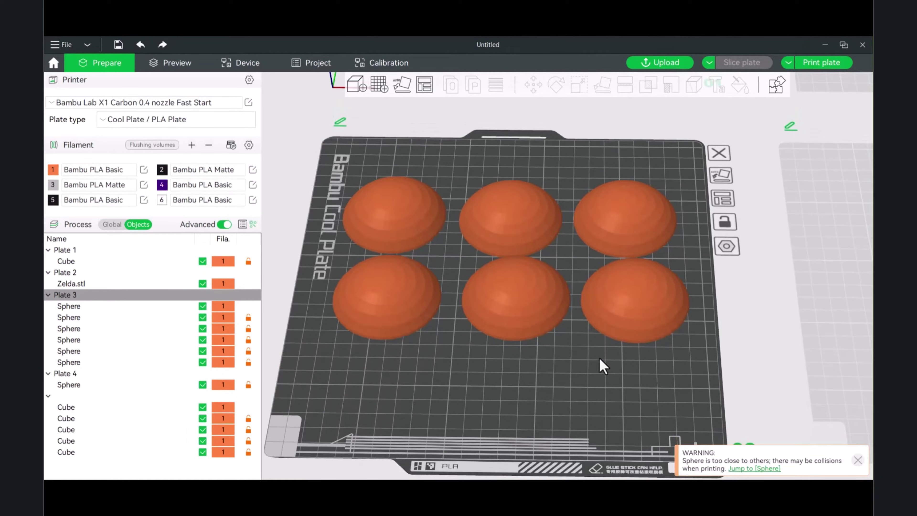
{"action": "left_click", "coordinate": [177, 67]}
{"action": "scroll", "coordinate": [442, 225], "scroll_direction": "up", "scroll_amount": 4}
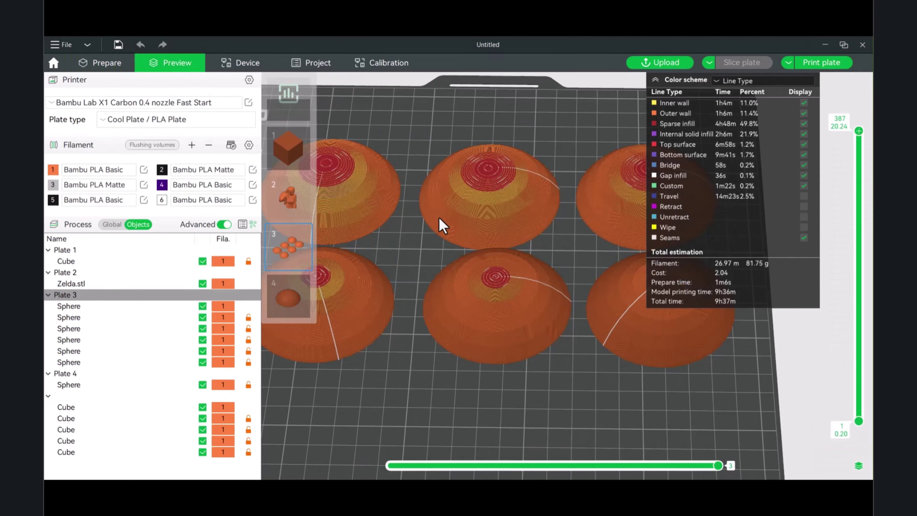
{"action": "scroll", "coordinate": [458, 268], "scroll_direction": "down", "scroll_amount": 5}
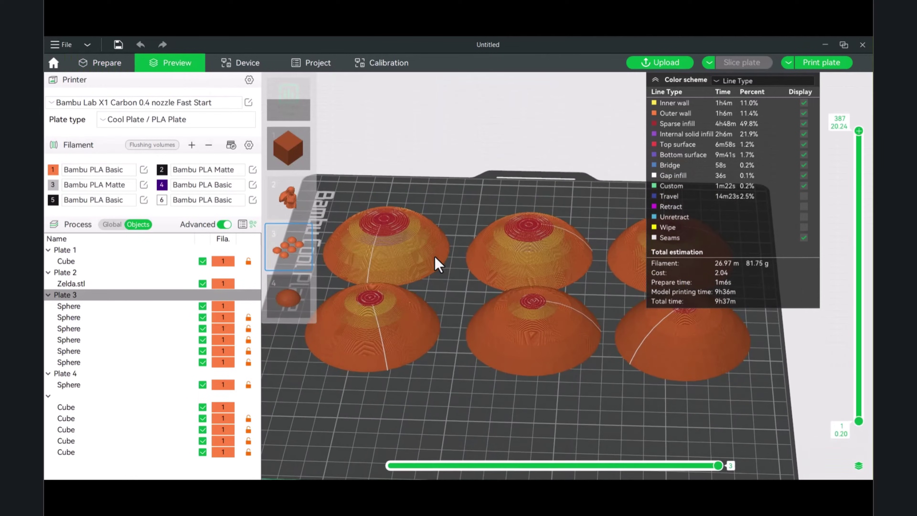
{"action": "scroll", "coordinate": [433, 266], "scroll_direction": "up", "scroll_amount": 4}
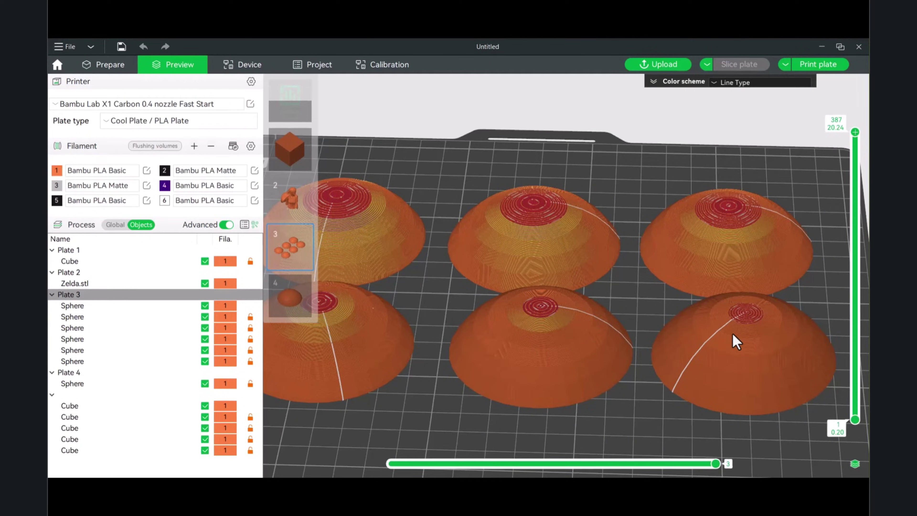
{"action": "scroll", "coordinate": [736, 341], "scroll_direction": "up", "scroll_amount": 4}
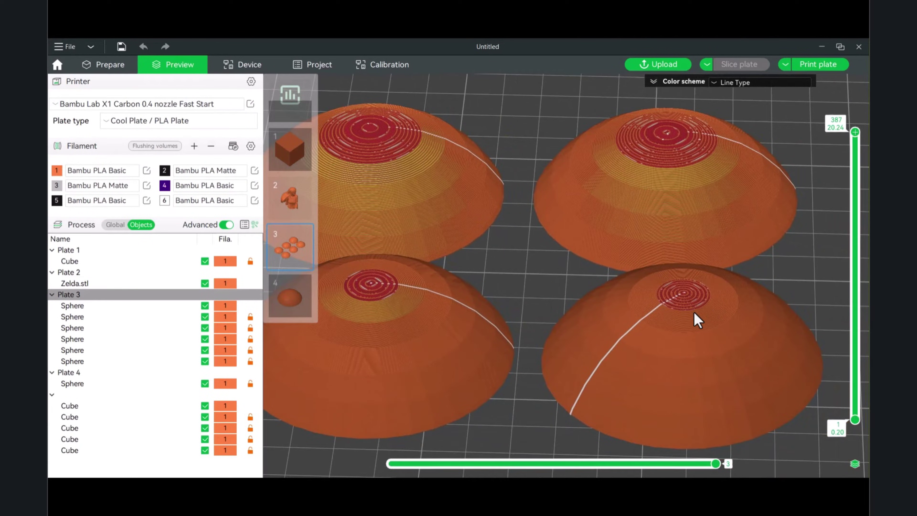
{"action": "scroll", "coordinate": [629, 322], "scroll_direction": "down", "scroll_amount": 3}
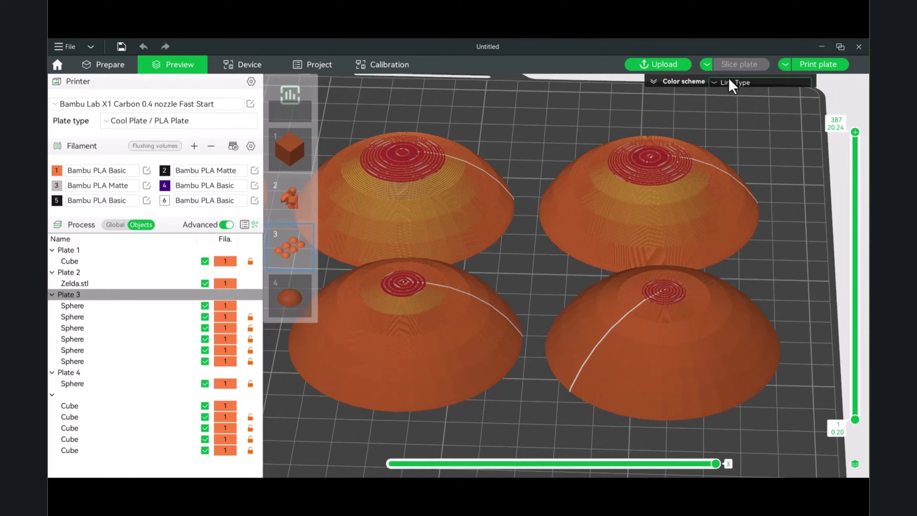
{"action": "left_click", "coordinate": [730, 82]}
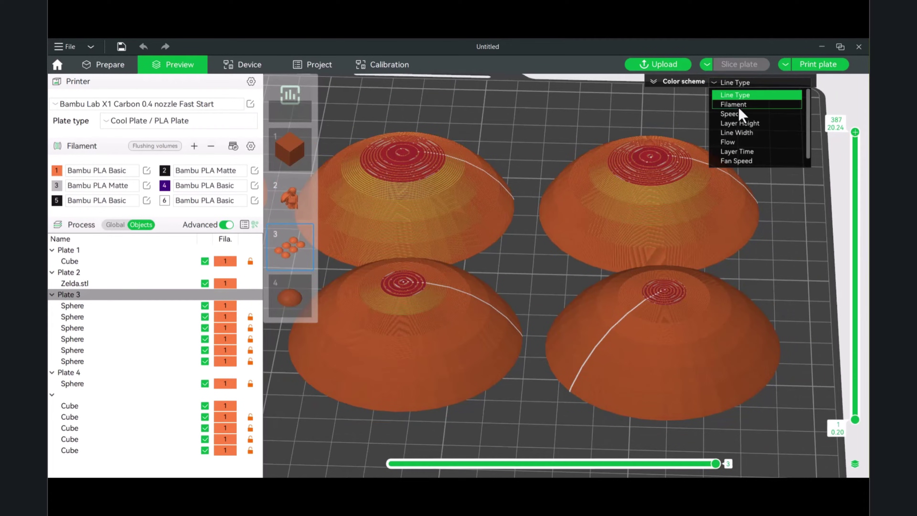
Colour the sliced spheres by Layer Height, view them from the top, then return to Prepare.
{"action": "left_click", "coordinate": [739, 123]}
{"action": "scroll", "coordinate": [573, 206], "scroll_direction": "down", "scroll_amount": 2}
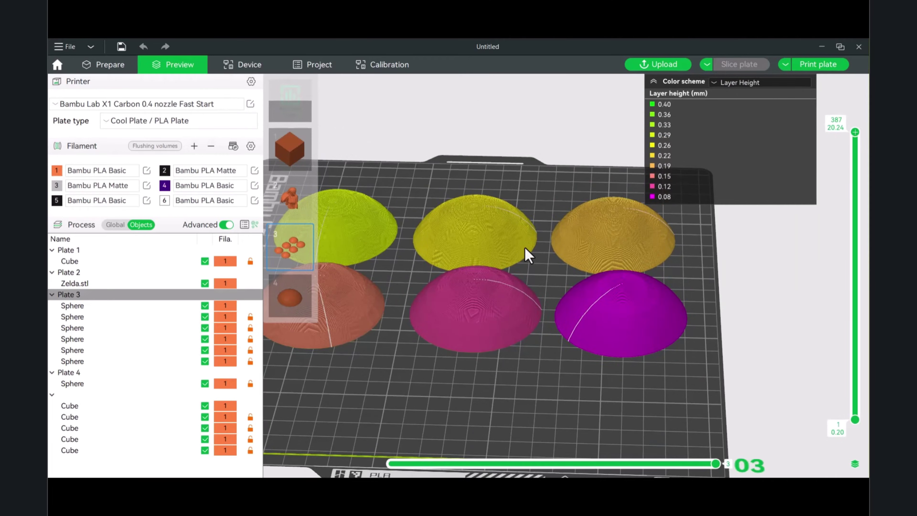
{"action": "left_click_drag", "start_coordinate": [528, 254], "coordinate": [584, 286]}
{"action": "key", "text": "1"}
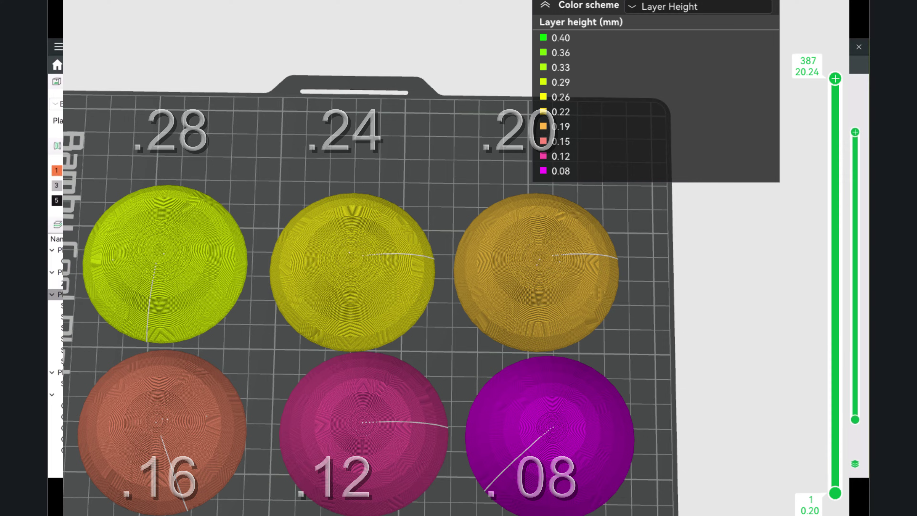
{"action": "left_click_drag", "start_coordinate": [527, 289], "coordinate": [526, 376]}
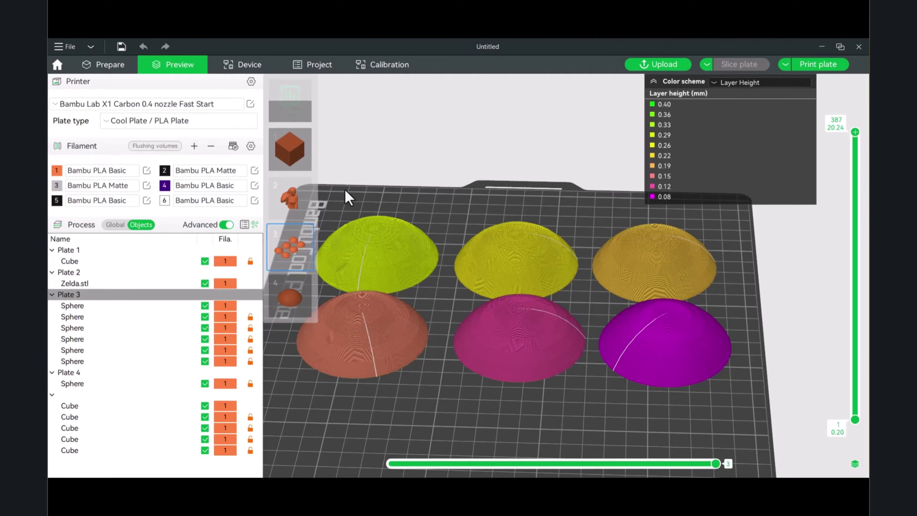
{"action": "left_click", "coordinate": [124, 67]}
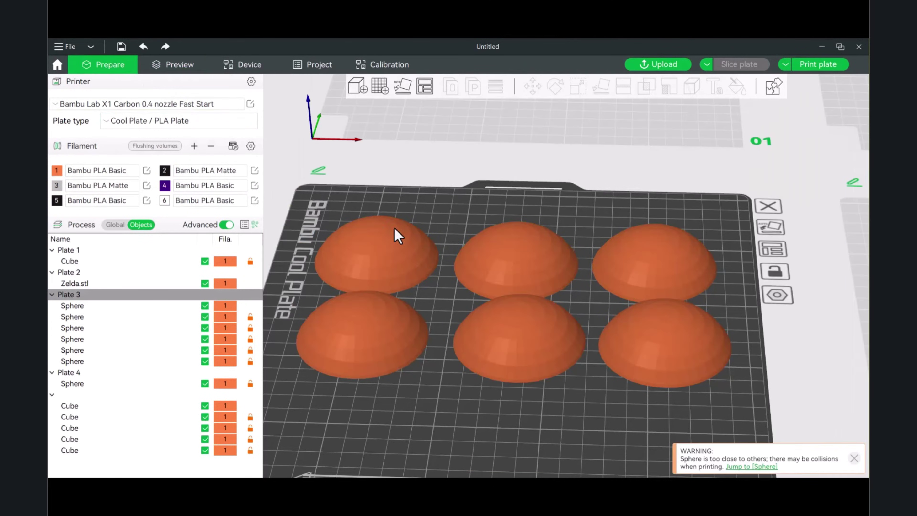
Pan to Plate 4, select its lone 0.2 mm half-sphere and open its variable layer height editor.
{"action": "scroll", "coordinate": [492, 263], "scroll_direction": "down", "scroll_amount": 3}
{"action": "right_click_drag", "start_coordinate": [507, 270], "coordinate": [407, 260]}
{"action": "left_click", "coordinate": [408, 260]}
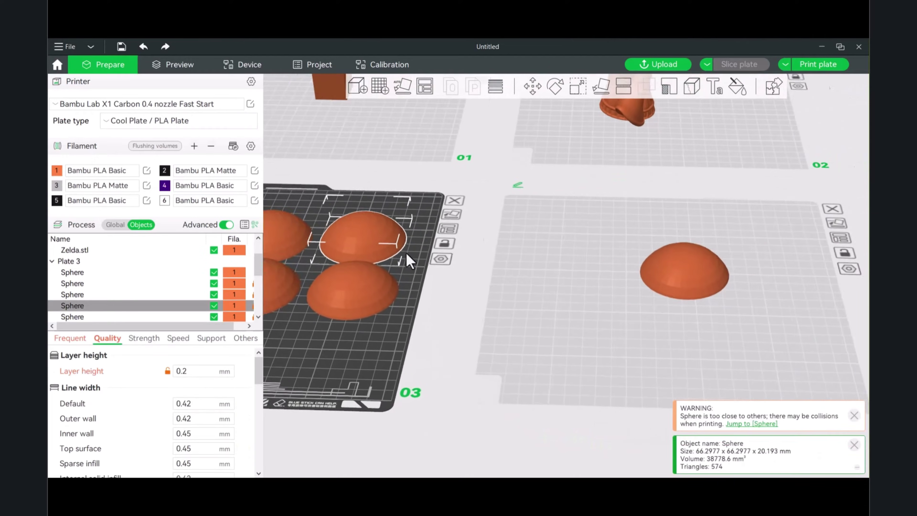
{"action": "left_click", "coordinate": [643, 276]}
{"action": "right_click_drag", "start_coordinate": [644, 311], "coordinate": [565, 321]}
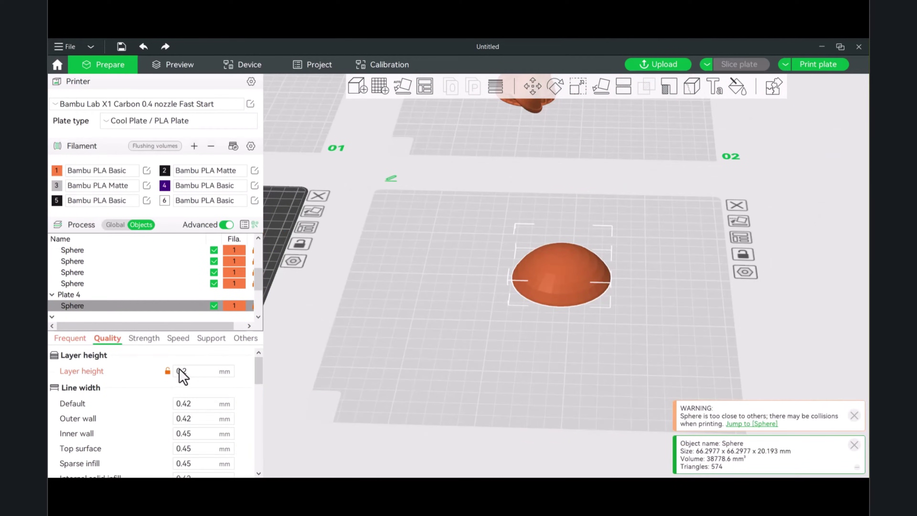
{"action": "right_click_drag", "start_coordinate": [518, 338], "coordinate": [476, 350]}
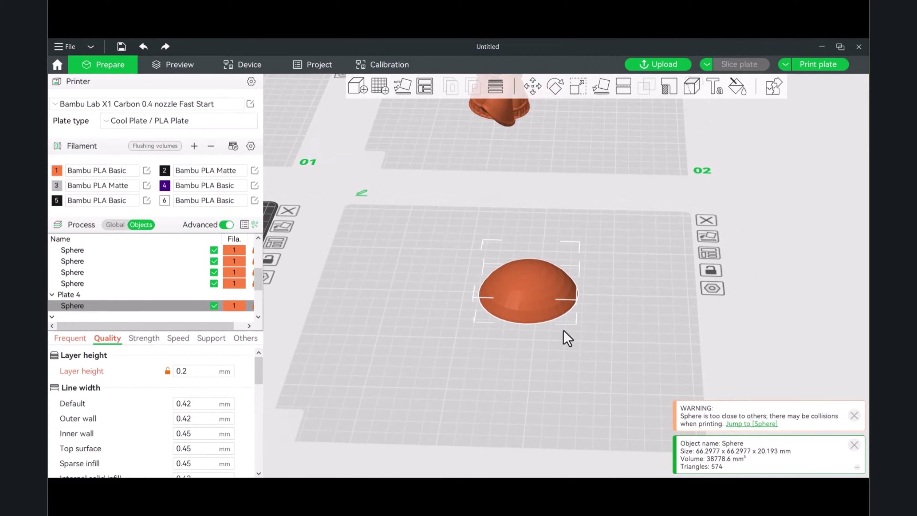
{"action": "scroll", "coordinate": [577, 352], "scroll_direction": "up", "scroll_amount": 2}
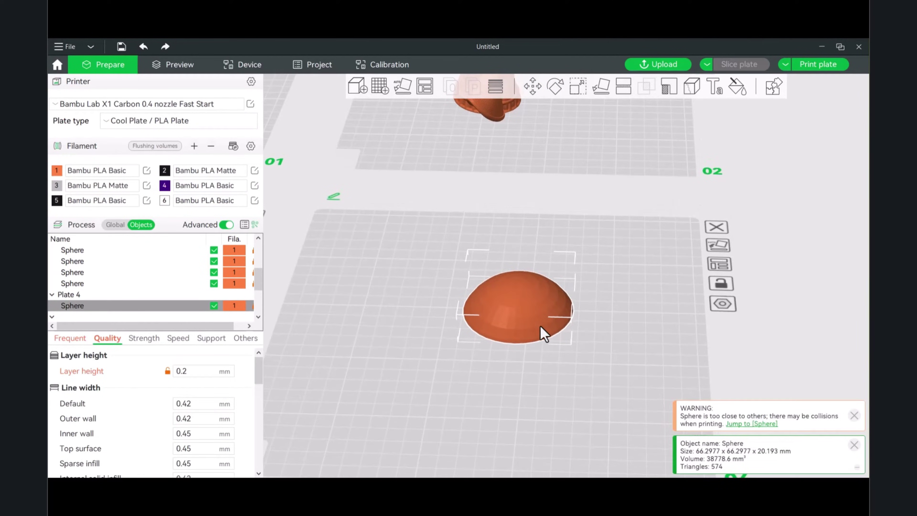
{"action": "left_click", "coordinate": [495, 87]}
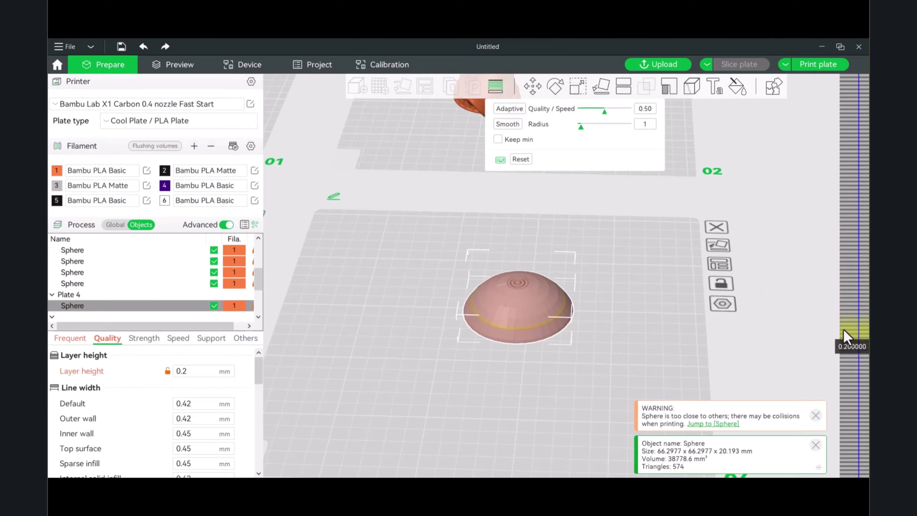
Zoom in on Plate 4's half-sphere and apply an Adaptive layer-height profile.
{"action": "scroll", "coordinate": [630, 312], "scroll_direction": "up", "scroll_amount": 2}
{"action": "scroll", "coordinate": [630, 311], "scroll_direction": "up", "scroll_amount": 2}
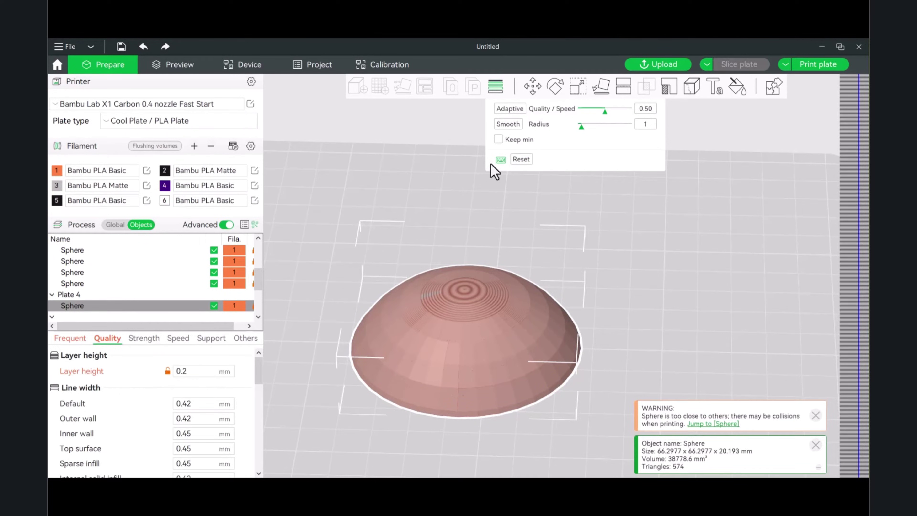
{"action": "mouse_move", "coordinate": [500, 160]}
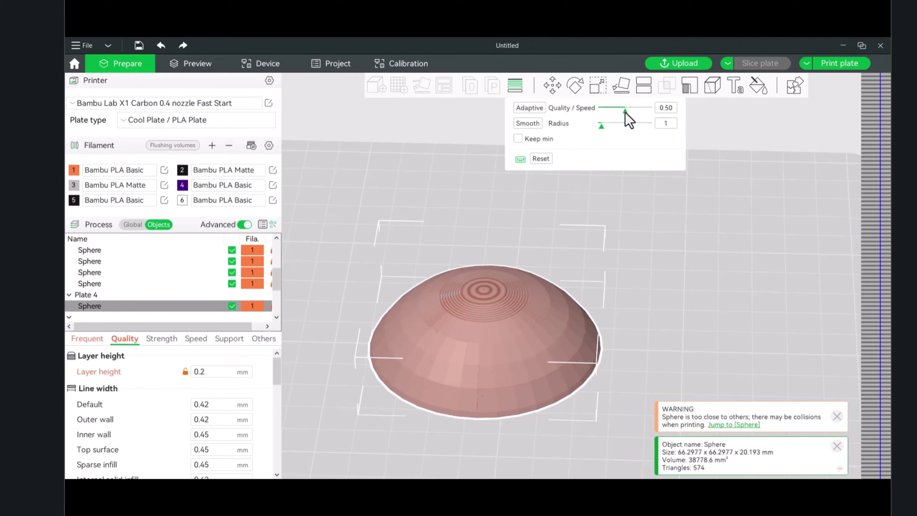
{"action": "left_click", "coordinate": [528, 108]}
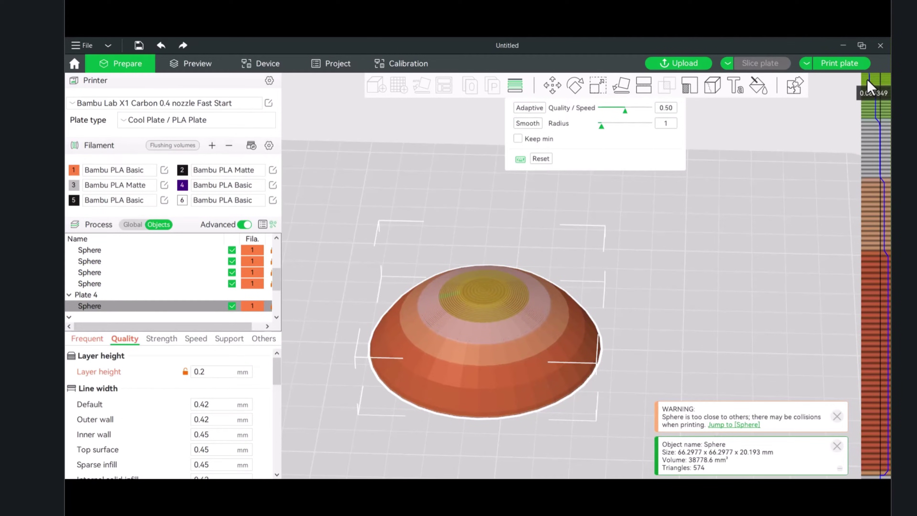
Adjust the layer heights near the dome's top, then reset to uniform 0.2 mm layers.
{"action": "left_click_drag", "start_coordinate": [867, 80], "coordinate": [879, 101]}
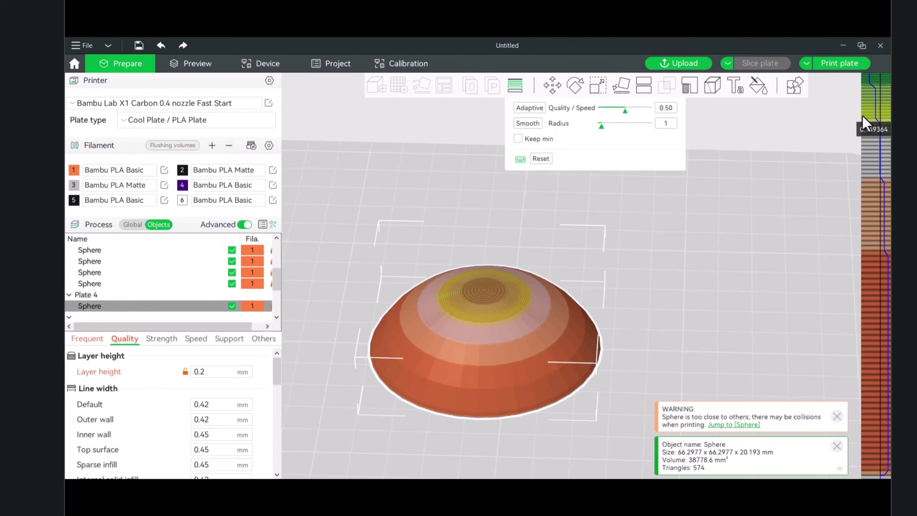
{"action": "left_click", "coordinate": [541, 159]}
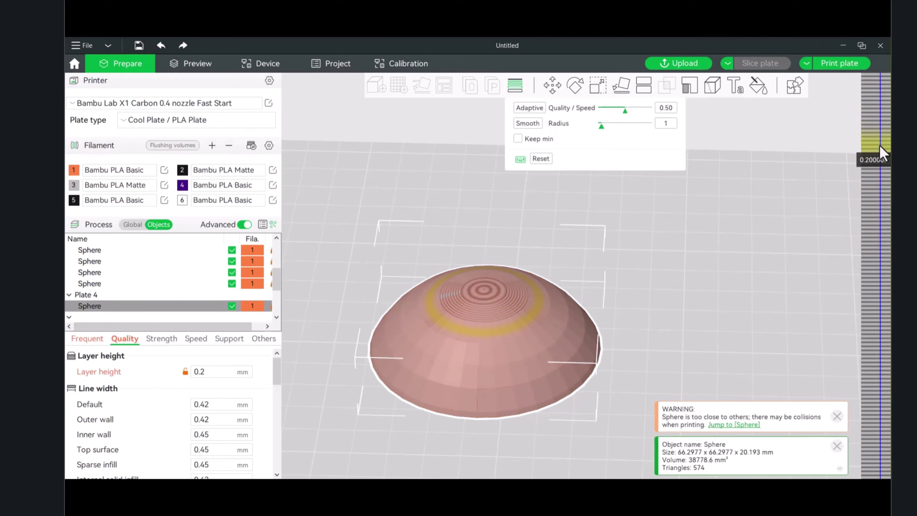
Thin the dome's top layers, reset, set Quality/Speed to 0.08, thin again and reset.
{"action": "mouse_move", "coordinate": [879, 145]}
{"action": "left_mouse_down", "text": "shift"}
{"action": "mouse_move", "coordinate": [873, 152]}
{"action": "mouse_move", "coordinate": [865, 139]}
{"action": "mouse_move", "coordinate": [874, 81]}
{"action": "mouse_move", "coordinate": [855, 170]}
{"action": "left_mouse_up", "text": "shift"}
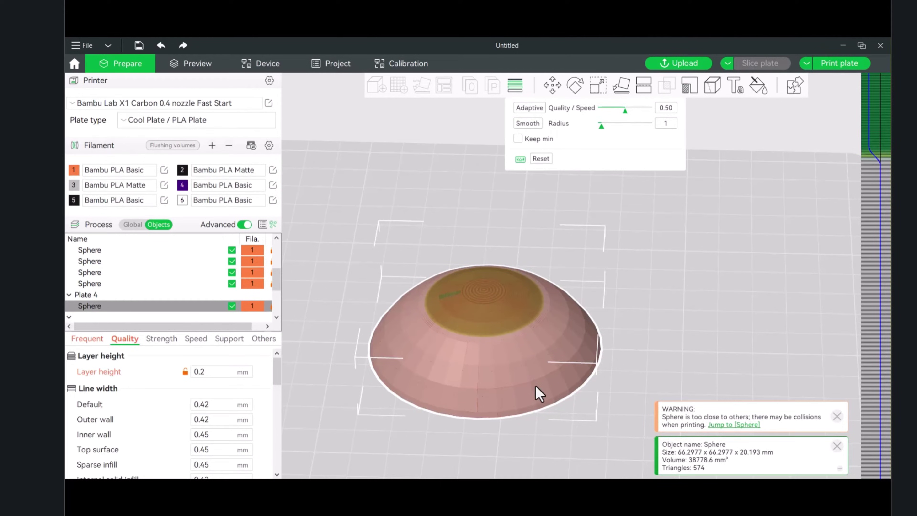
{"action": "left_click", "coordinate": [541, 159]}
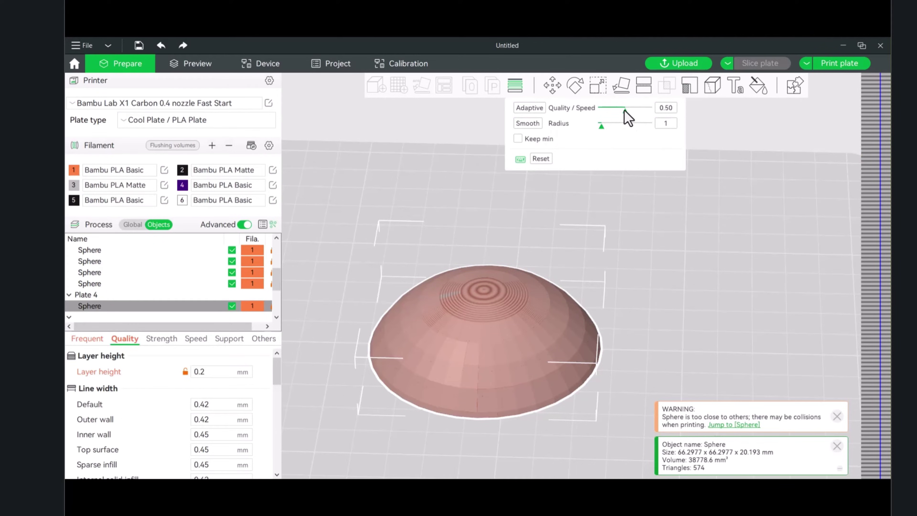
{"action": "left_click_drag", "start_coordinate": [625, 109], "coordinate": [604, 112]}
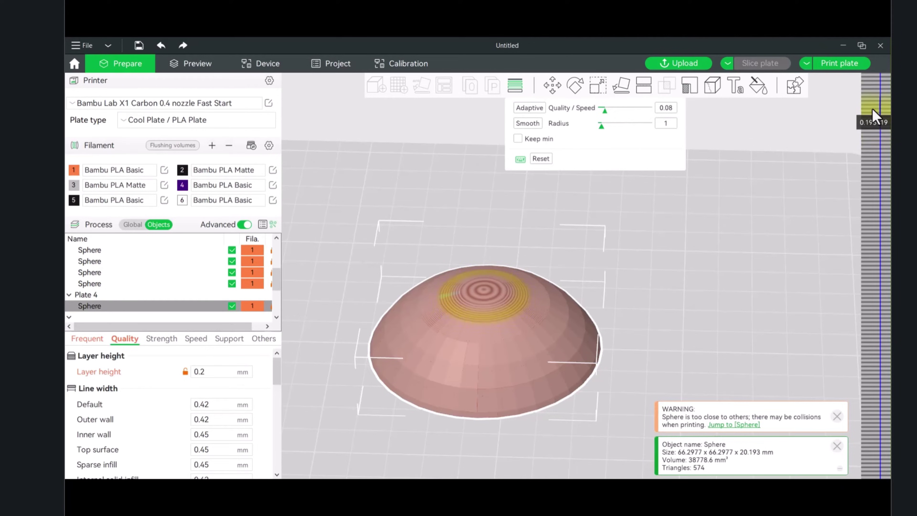
{"action": "scroll", "coordinate": [875, 116], "scroll_direction": "down", "scroll_amount": 2}
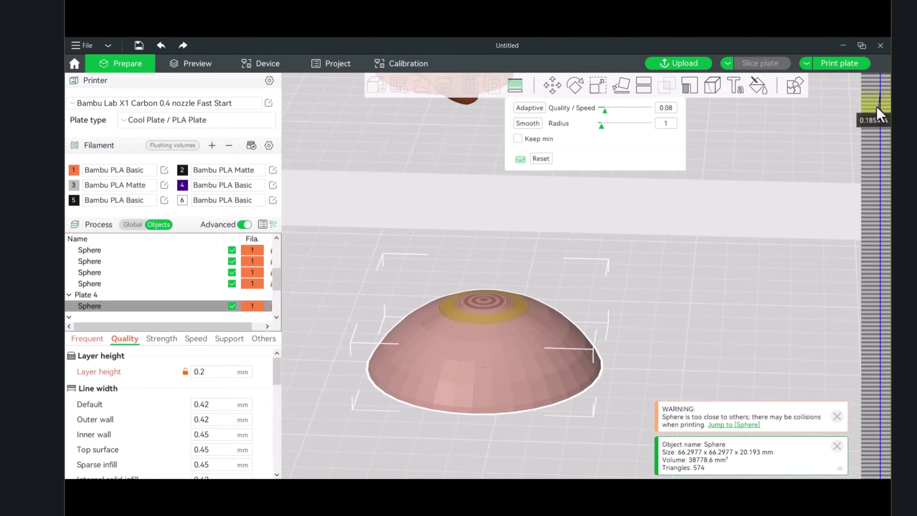
{"action": "mouse_move", "coordinate": [877, 106]}
{"action": "left_mouse_down"}
{"action": "mouse_move", "coordinate": [864, 77]}
{"action": "mouse_move", "coordinate": [860, 101]}
{"action": "left_mouse_up"}
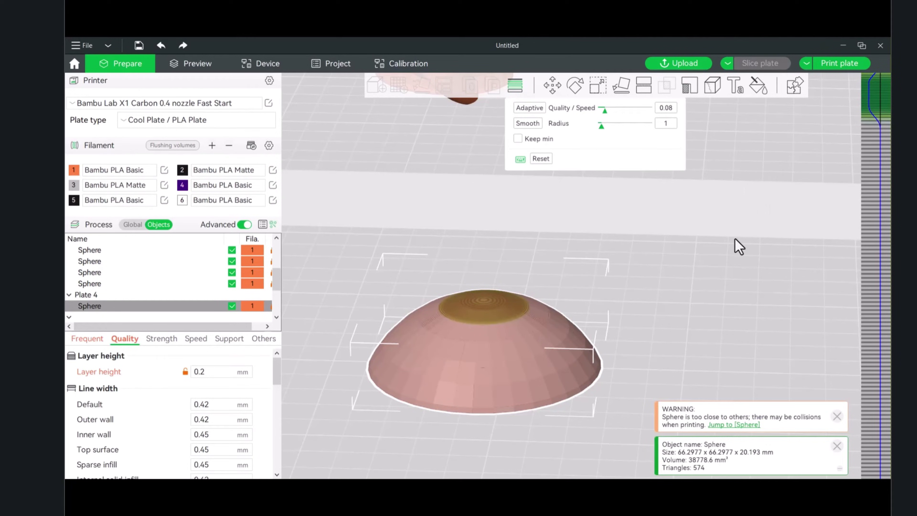
{"action": "left_click", "coordinate": [543, 161]}
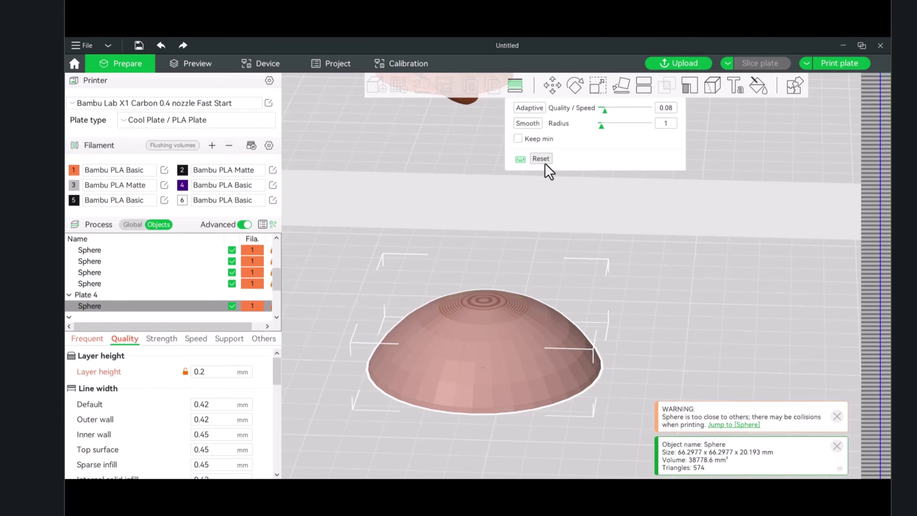
Generate adaptive layer heights for the half-sphere and reshape the layers at its base.
{"action": "left_click_drag", "start_coordinate": [644, 244], "coordinate": [646, 254]}
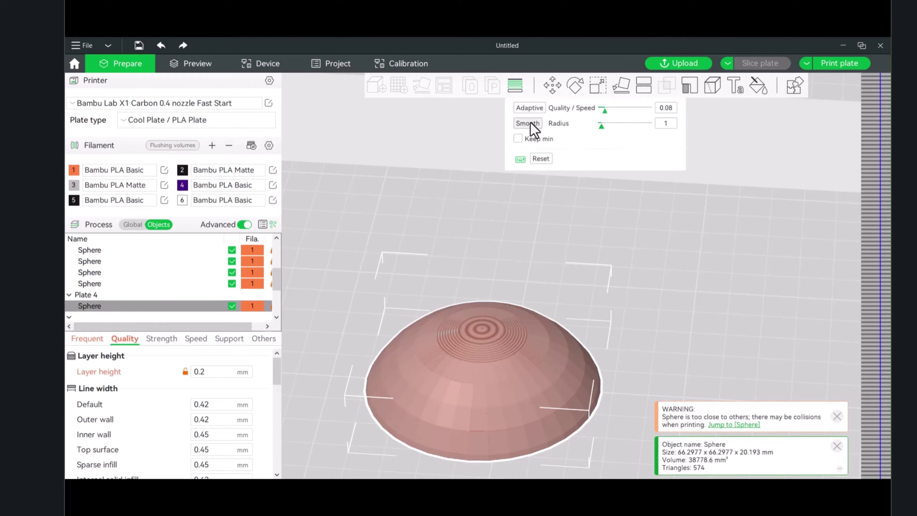
{"action": "left_click", "coordinate": [530, 107]}
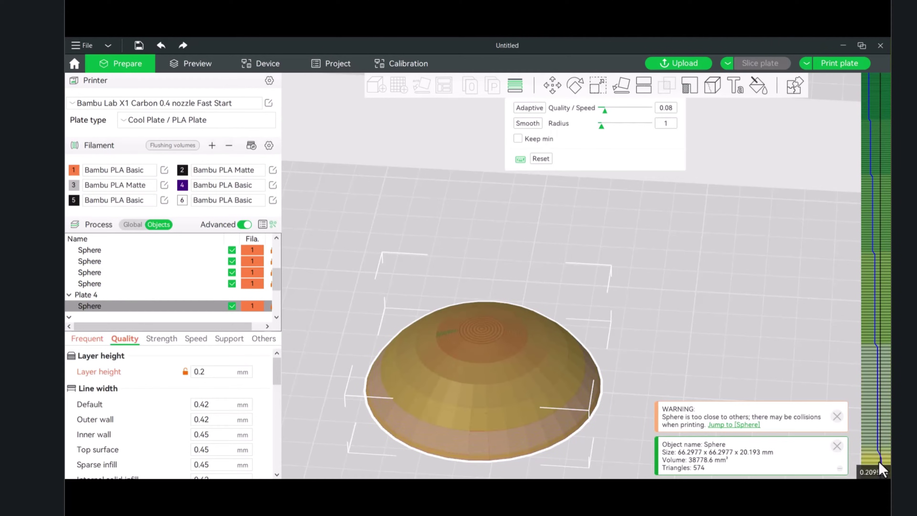
{"action": "left_click_drag", "start_coordinate": [880, 469], "coordinate": [876, 421]}
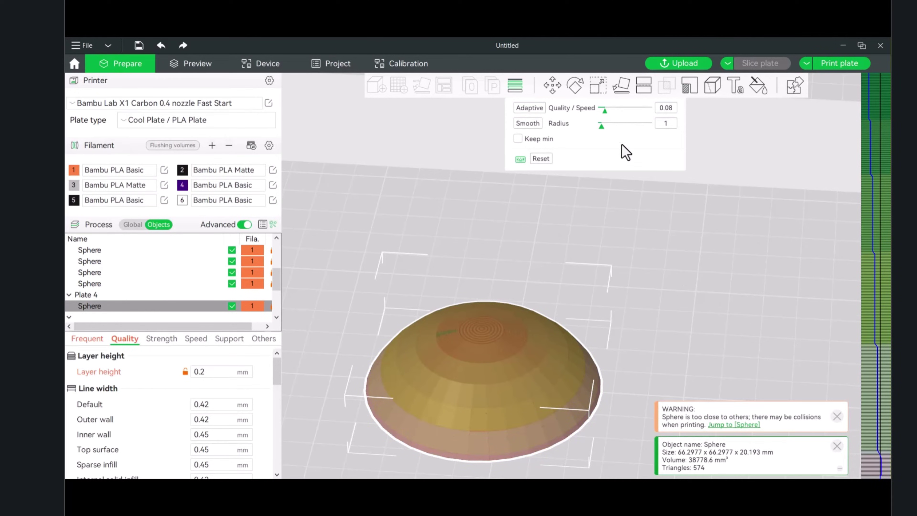
Set the smoothing Radius back to 1 and smooth the layer profile twice.
{"action": "left_click_drag", "start_coordinate": [600, 125], "coordinate": [649, 126]}
{"action": "left_click_drag", "start_coordinate": [648, 126], "coordinate": [600, 126]}
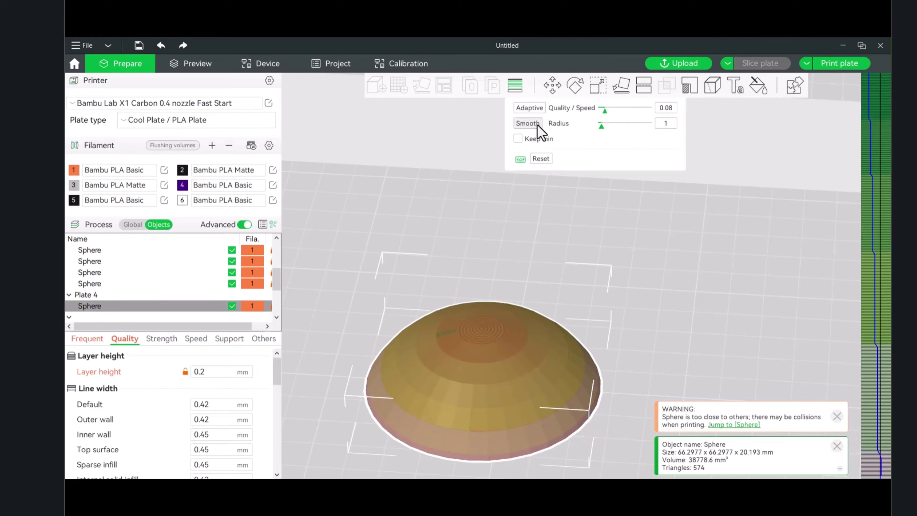
{"action": "left_click", "coordinate": [529, 124]}
{"action": "left_click", "coordinate": [528, 124]}
Smooth with Radius 10, then reset and regenerate adaptive layers at Quality/Speed 0.21.
{"action": "left_click", "coordinate": [529, 124]}
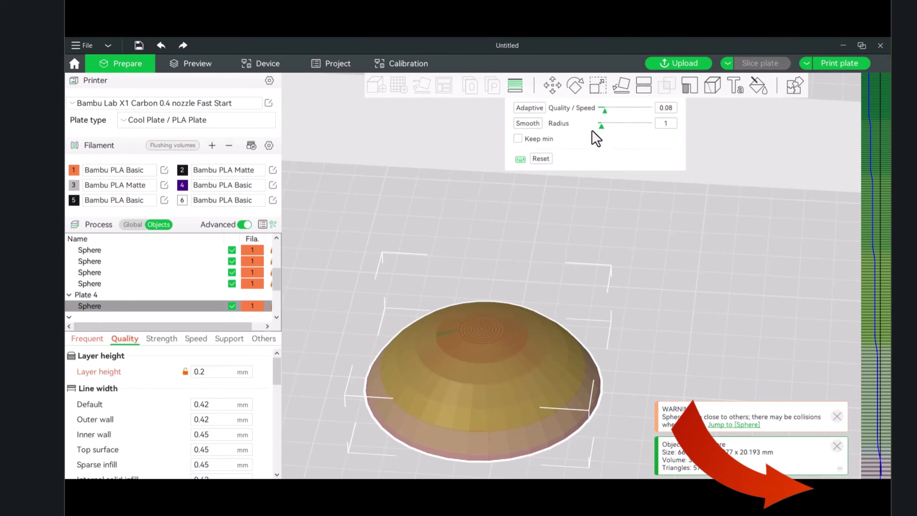
{"action": "left_click_drag", "start_coordinate": [602, 127], "coordinate": [654, 128]}
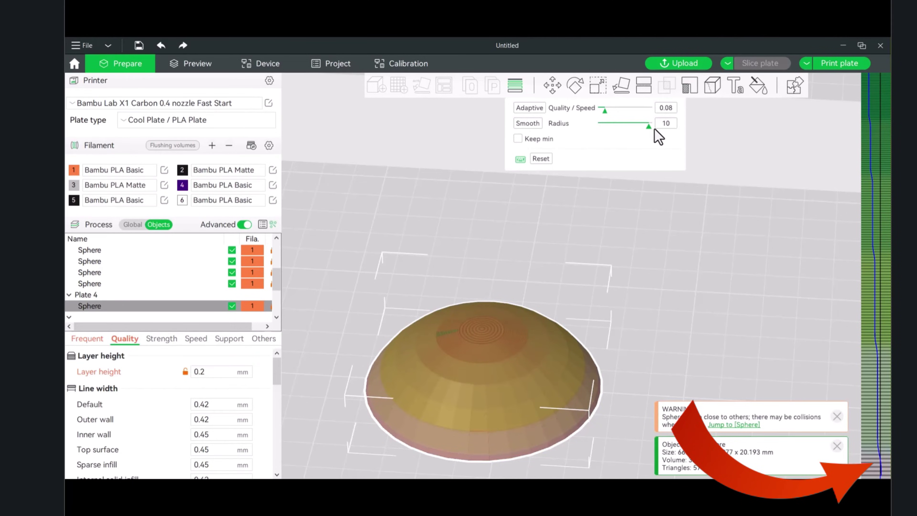
{"action": "left_click", "coordinate": [526, 123]}
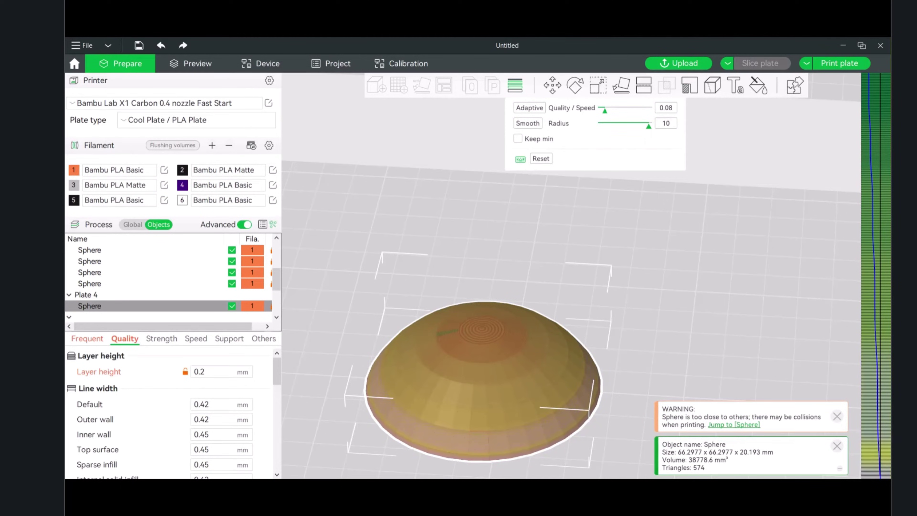
{"action": "left_click", "coordinate": [535, 124]}
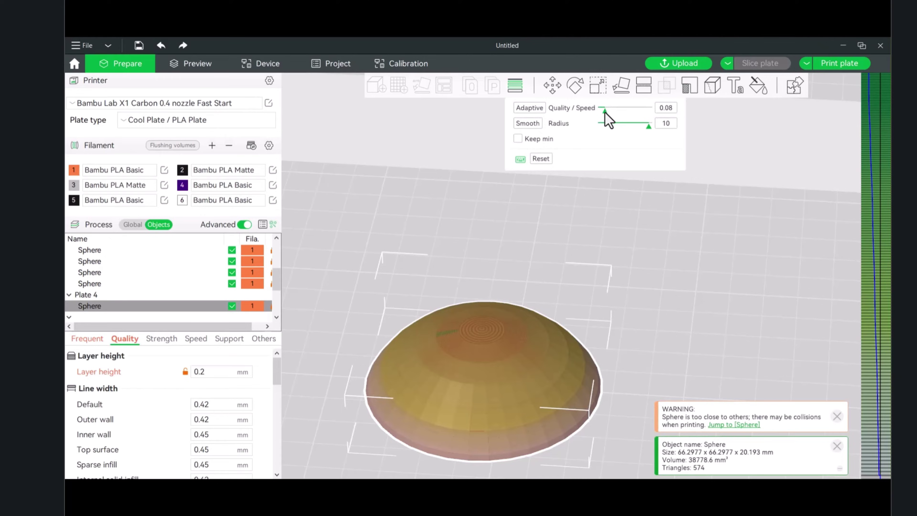
{"action": "left_click", "coordinate": [541, 159]}
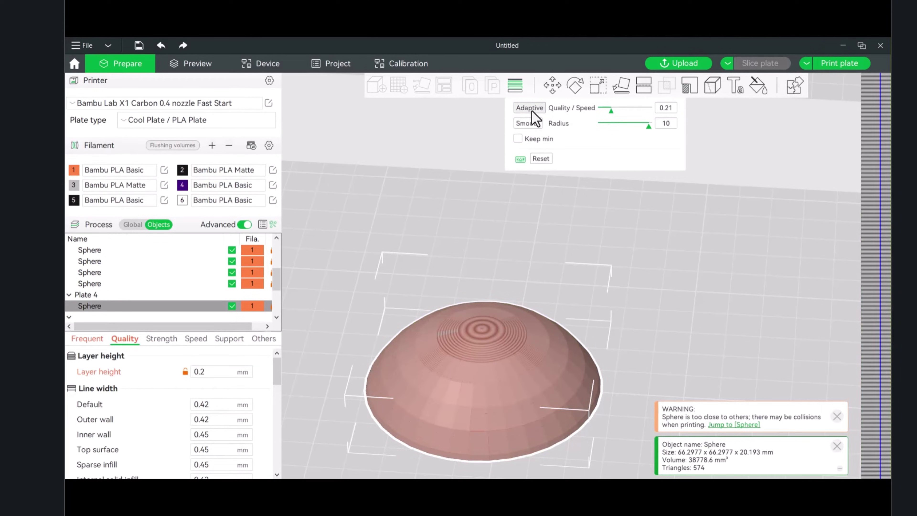
{"action": "left_click", "coordinate": [531, 108]}
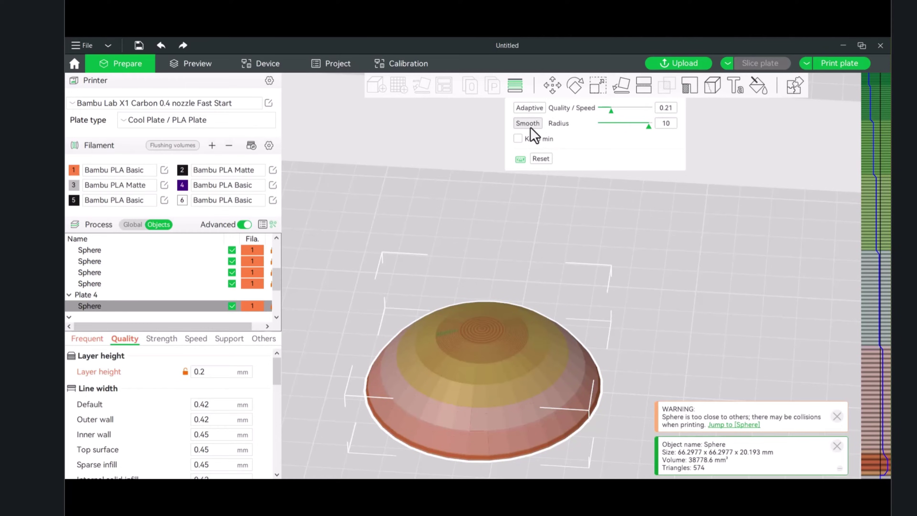
Smooth the 0.21 adaptive profile, then smooth it twice more at Radius 1.
{"action": "left_click", "coordinate": [528, 124]}
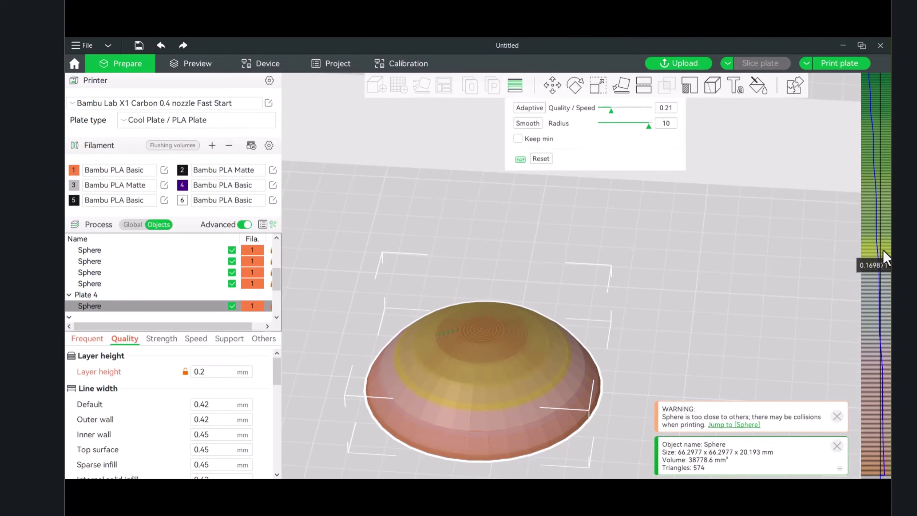
{"action": "left_click_drag", "start_coordinate": [651, 128], "coordinate": [558, 122]}
{"action": "left_click", "coordinate": [527, 122]}
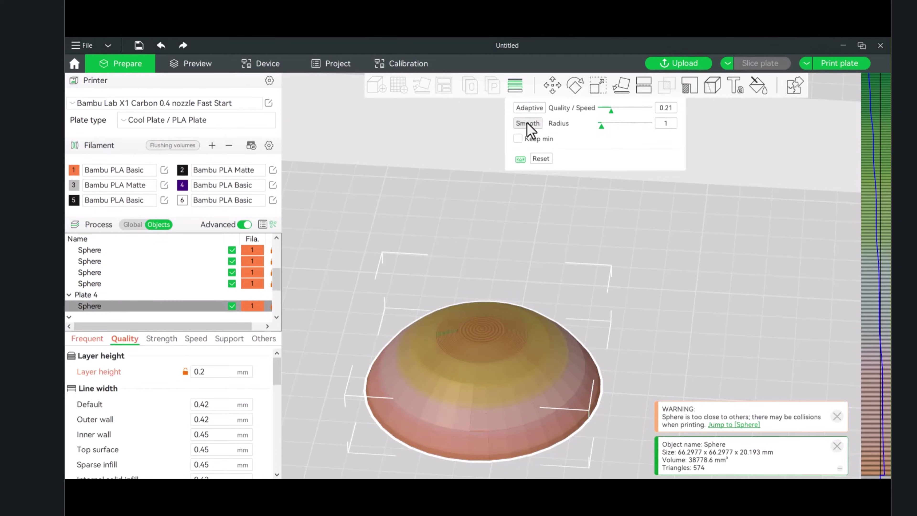
{"action": "left_click", "coordinate": [535, 124]}
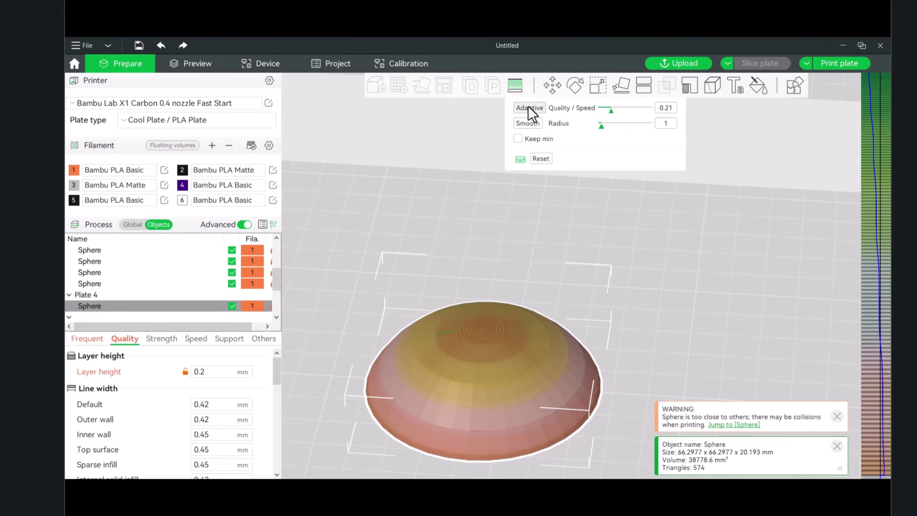
Reset the profile, set Quality/Speed to 0.50 and the smoothing Radius to 6.
{"action": "left_click", "coordinate": [542, 159]}
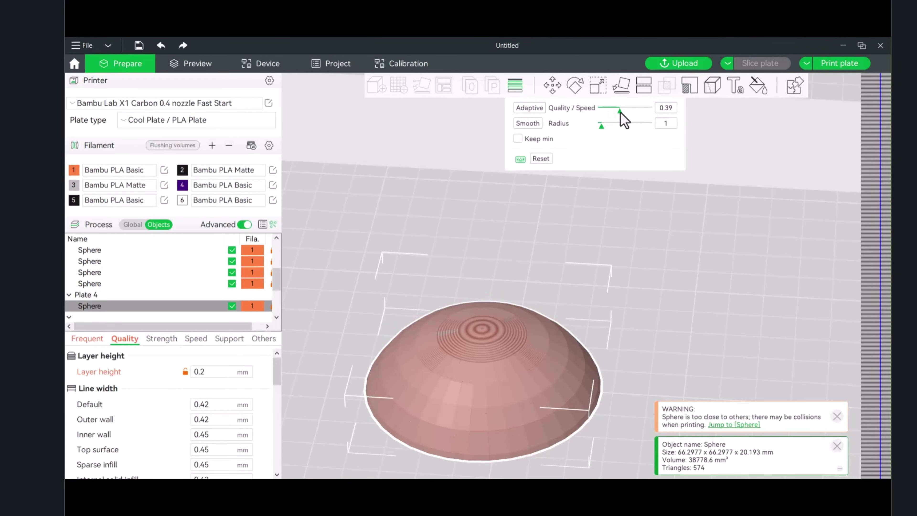
{"action": "left_click_drag", "start_coordinate": [619, 112], "coordinate": [621, 112]}
{"action": "left_click_drag", "start_coordinate": [625, 111], "coordinate": [625, 111]}
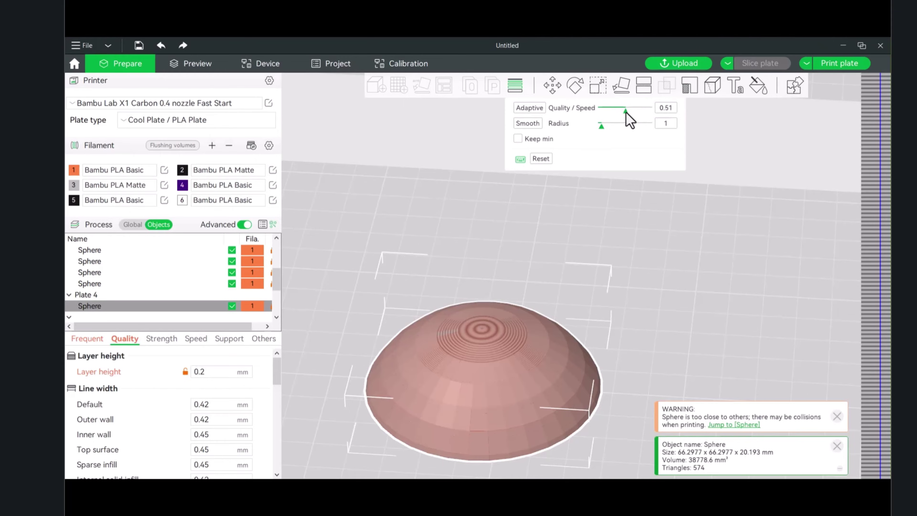
{"action": "left_click", "coordinate": [667, 108]}
{"action": "left_click", "coordinate": [647, 127]}
{"action": "left_click_drag", "start_coordinate": [645, 127], "coordinate": [627, 126]}
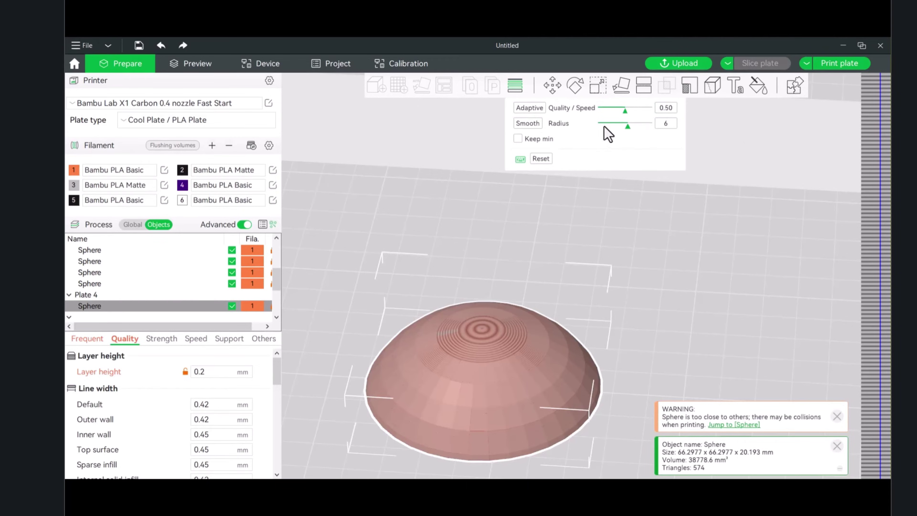
Generate adaptive layers at 0.50, hand-adjust and smooth them, thin the top, then regenerate.
{"action": "left_click", "coordinate": [529, 108]}
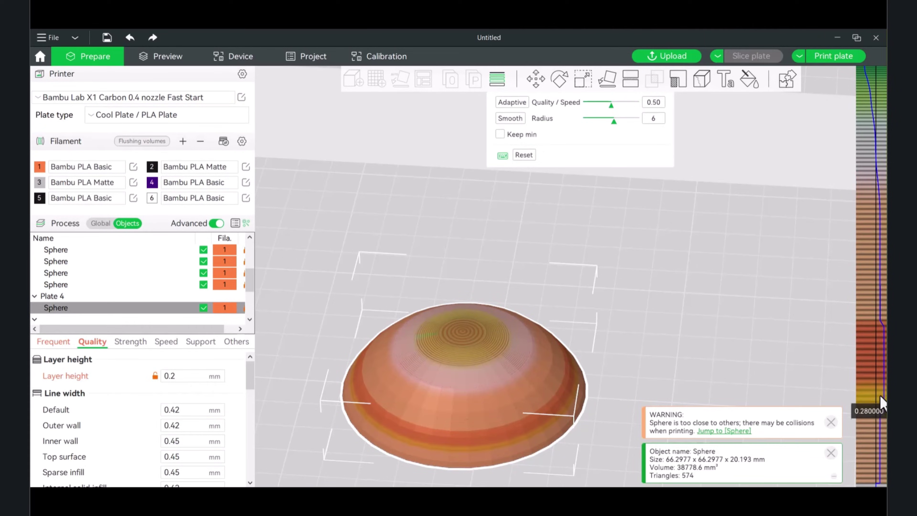
{"action": "left_click_drag", "start_coordinate": [881, 401], "coordinate": [884, 340]}
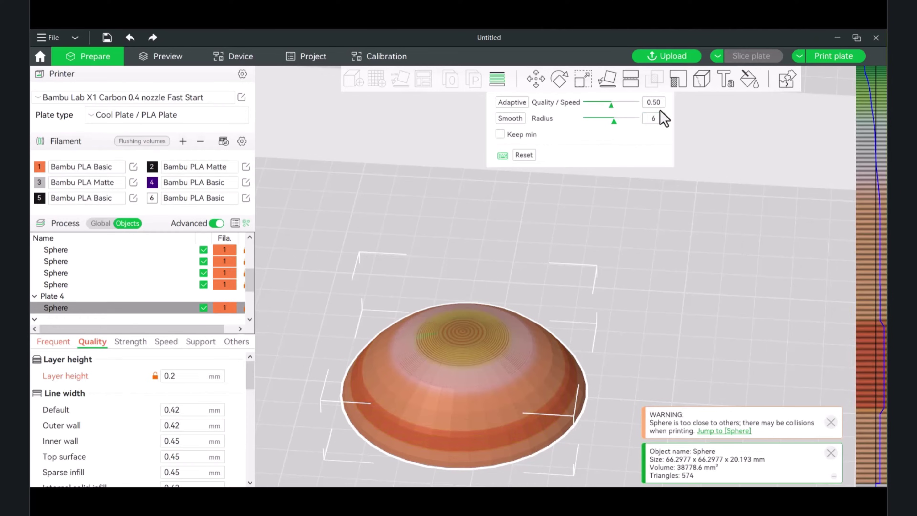
{"action": "left_click", "coordinate": [515, 121]}
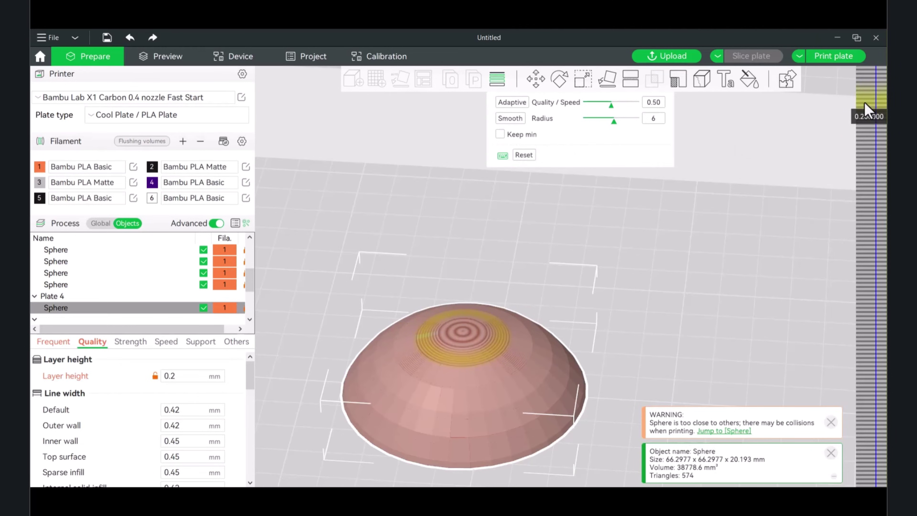
{"action": "right_click_drag", "start_coordinate": [873, 90], "coordinate": [863, 97]}
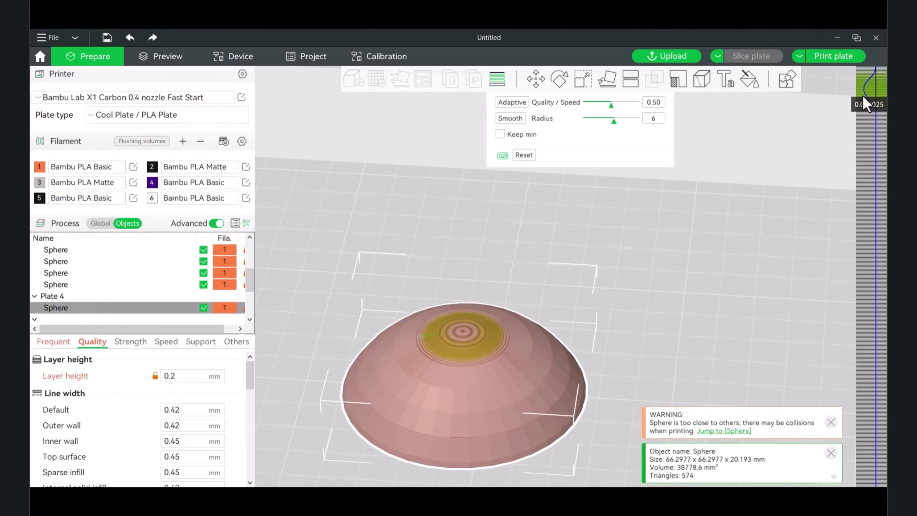
{"action": "left_click", "coordinate": [510, 102]}
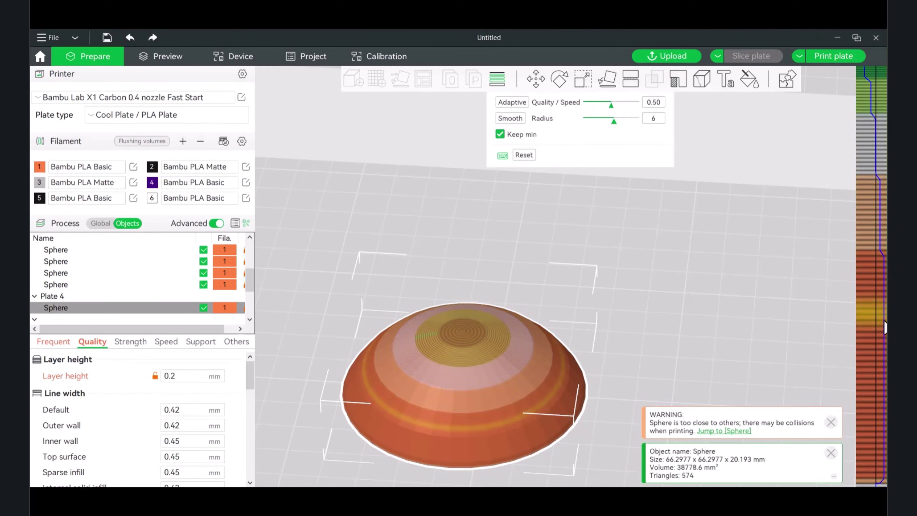
Smooth the adaptive profile four times in a row with Keep min on.
{"action": "left_click", "coordinate": [512, 121]}
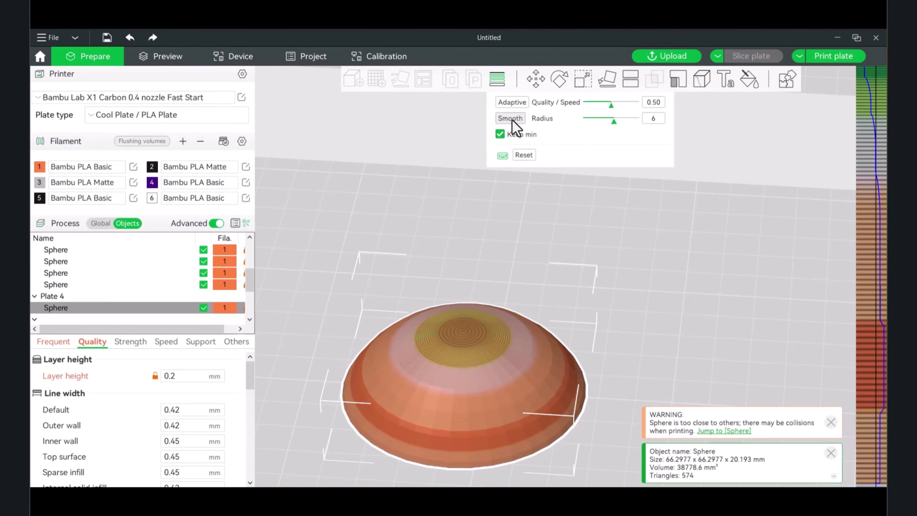
{"action": "left_click", "coordinate": [512, 121]}
{"action": "left_click", "coordinate": [512, 122]}
{"action": "left_click", "coordinate": [512, 122]}
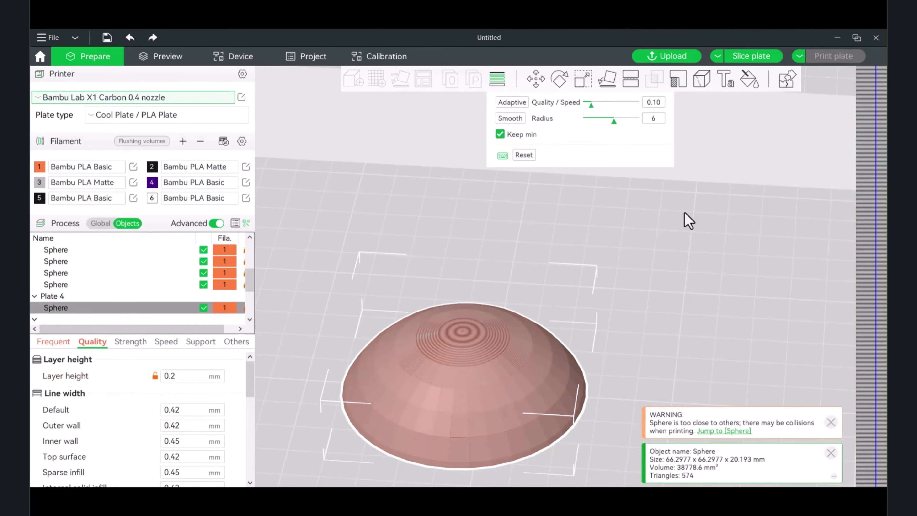
Switch the printer to X1 Carbon 0.2 nozzle and generate adaptive layer heights.
{"action": "left_click", "coordinate": [194, 101]}
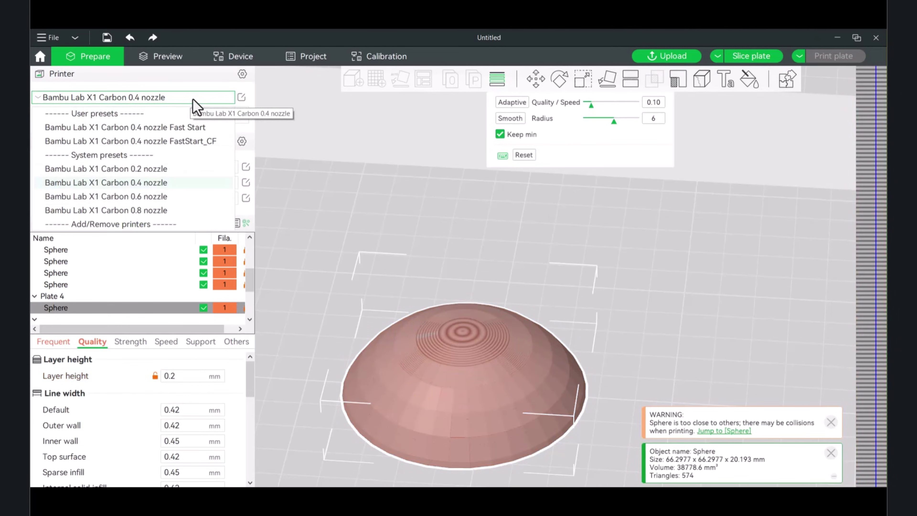
{"action": "left_click", "coordinate": [164, 171]}
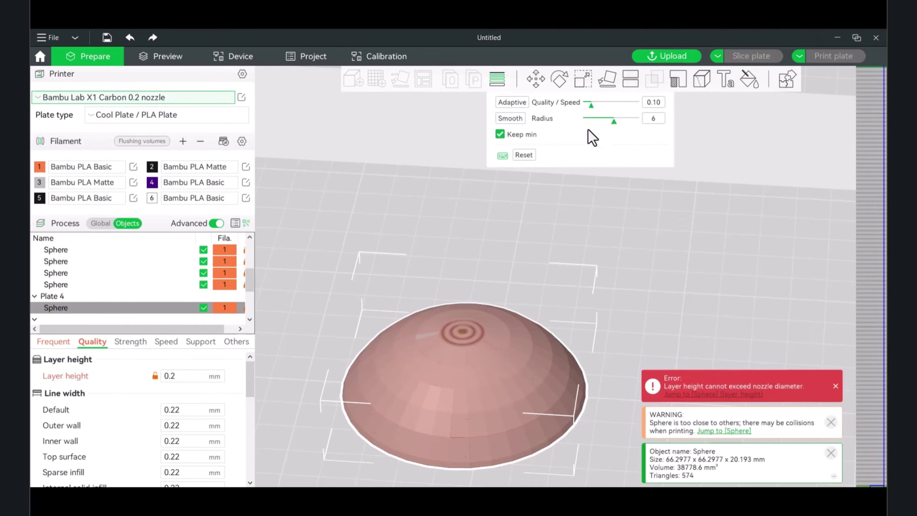
{"action": "left_click", "coordinate": [511, 102]}
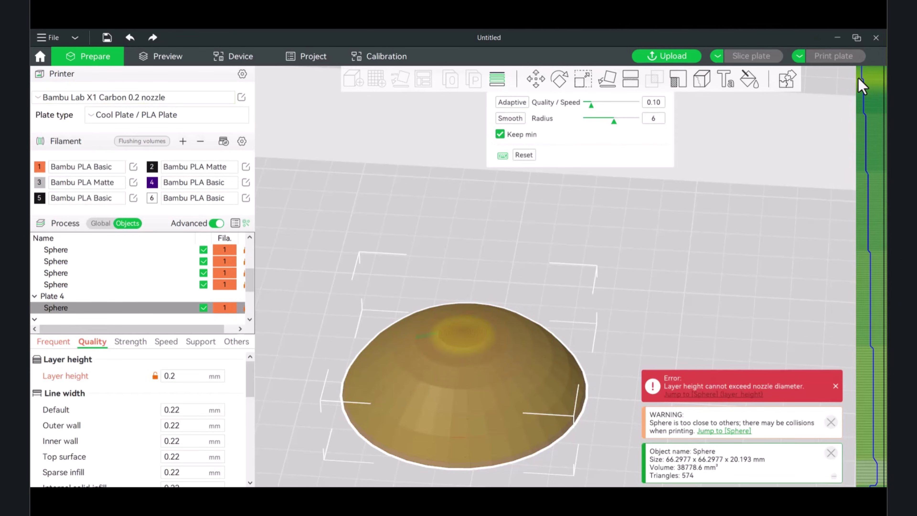
Reset the layer profile and return to the X1 Carbon 0.4 nozzle preset.
{"action": "mouse_move", "coordinate": [863, 83]}
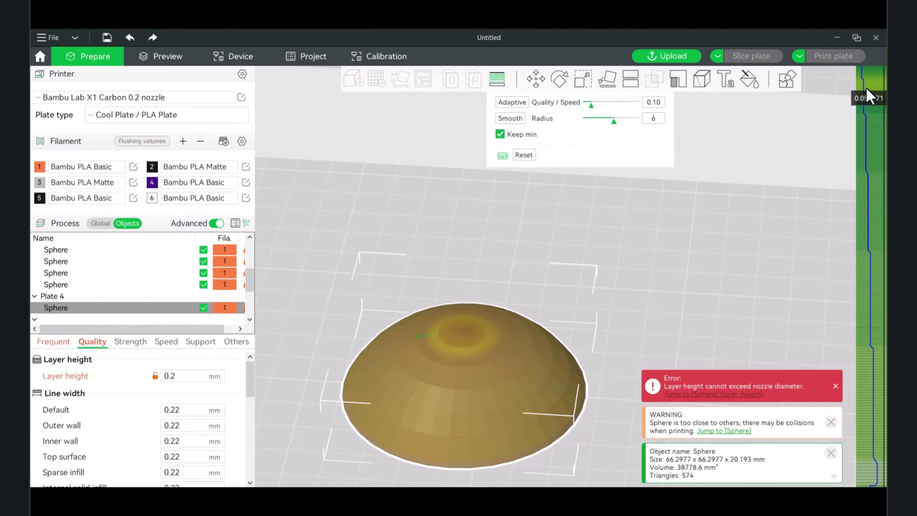
{"action": "left_click", "coordinate": [524, 155]}
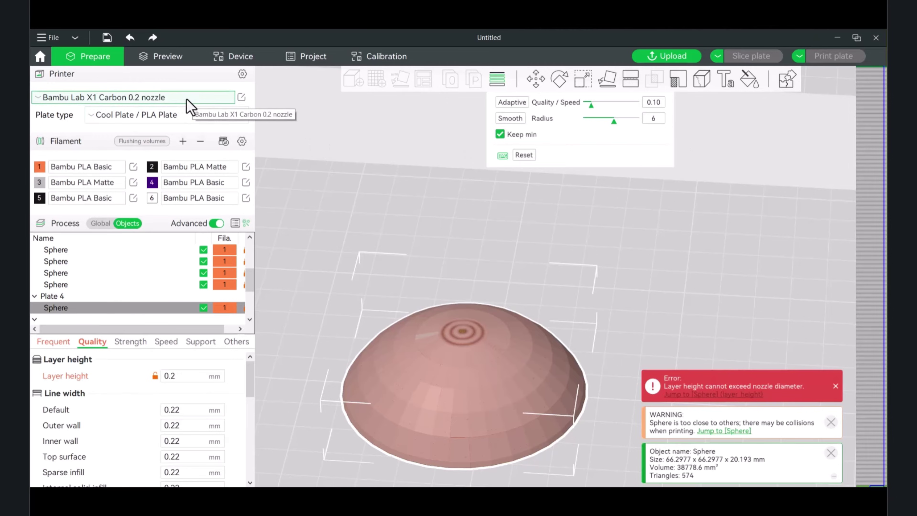
{"action": "left_click", "coordinate": [151, 100]}
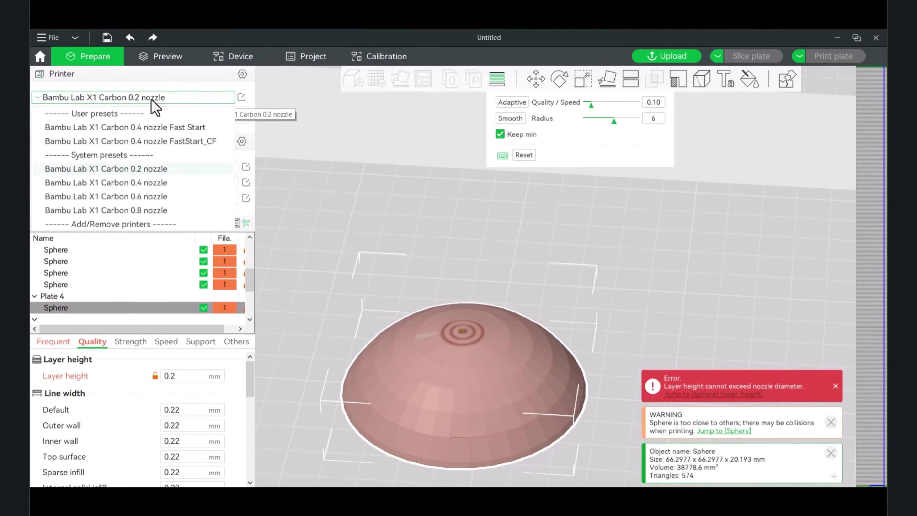
{"action": "left_click", "coordinate": [151, 183]}
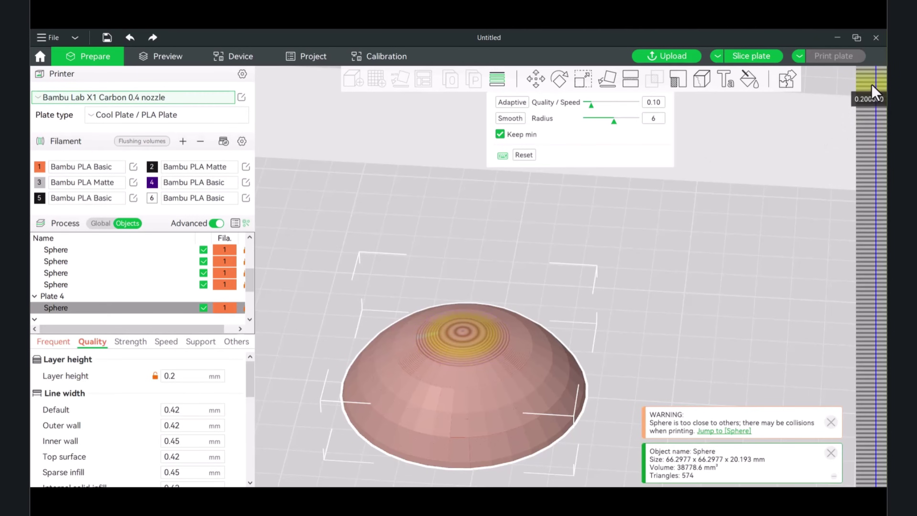
Thin the half-sphere's top layers and thicken its upper section on the layer-height bar.
{"action": "mouse_move", "coordinate": [870, 92]}
{"action": "right_mouse_down"}
{"action": "mouse_move", "coordinate": [852, 92]}
{"action": "mouse_move", "coordinate": [854, 72]}
{"action": "right_mouse_up"}
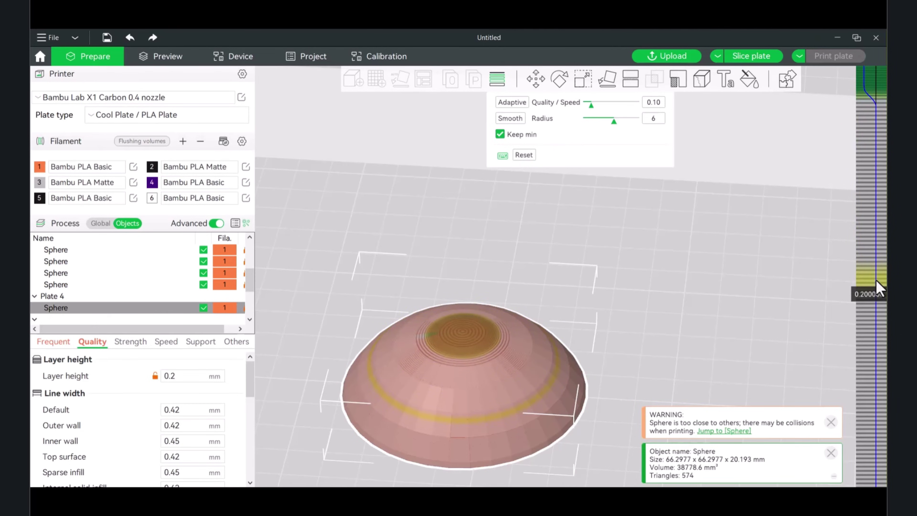
{"action": "mouse_move", "coordinate": [880, 286]}
{"action": "left_mouse_down"}
{"action": "mouse_move", "coordinate": [878, 466]}
{"action": "mouse_move", "coordinate": [886, 348]}
{"action": "mouse_move", "coordinate": [880, 245]}
{"action": "left_mouse_up"}
{"action": "mouse_move", "coordinate": [885, 285]}
{"action": "left_mouse_down"}
{"action": "mouse_move", "coordinate": [885, 155]}
{"action": "mouse_move", "coordinate": [885, 211]}
{"action": "mouse_move", "coordinate": [886, 195]}
{"action": "left_mouse_up"}
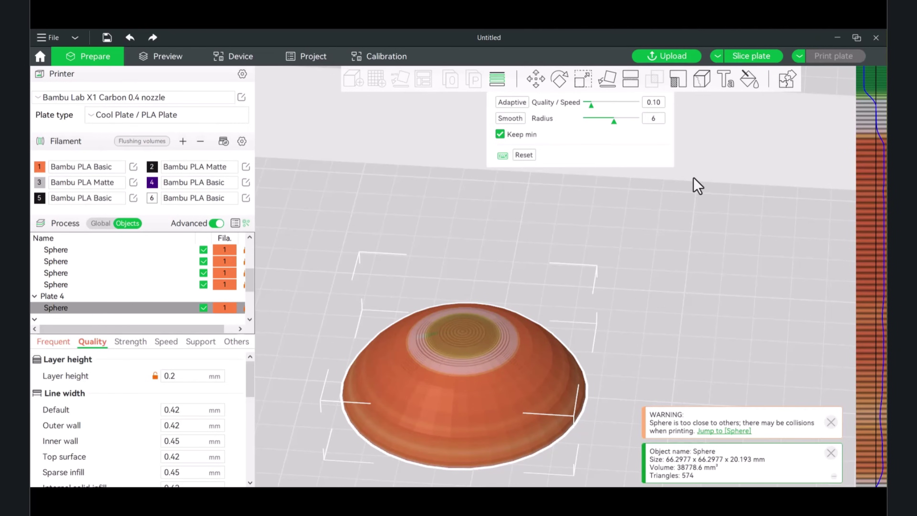
Smooth the layer-height profile, ending with the smoothing radius at 10.
{"action": "left_click", "coordinate": [513, 121]}
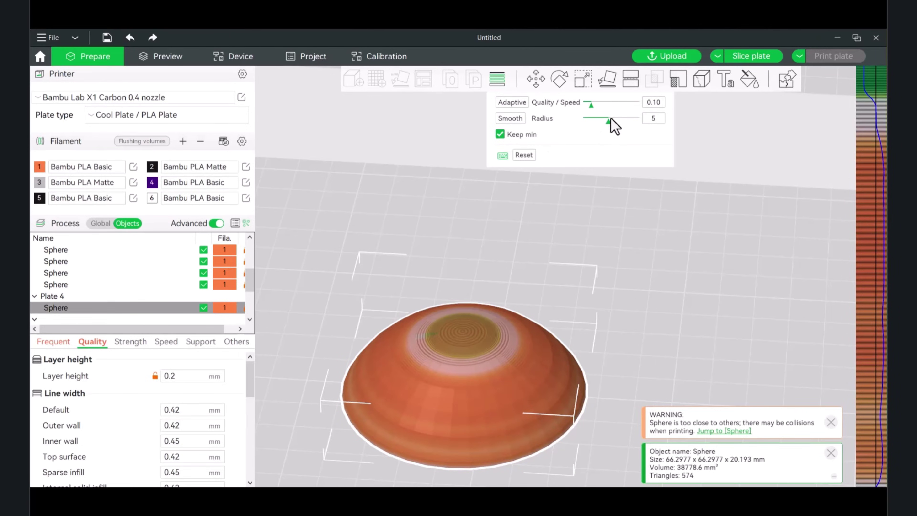
{"action": "left_click_drag", "start_coordinate": [597, 122], "coordinate": [600, 122]}
{"action": "left_click", "coordinate": [509, 118]}
{"action": "left_click_drag", "start_coordinate": [603, 122], "coordinate": [584, 122]}
{"action": "left_click_drag", "start_coordinate": [599, 121], "coordinate": [663, 120]}
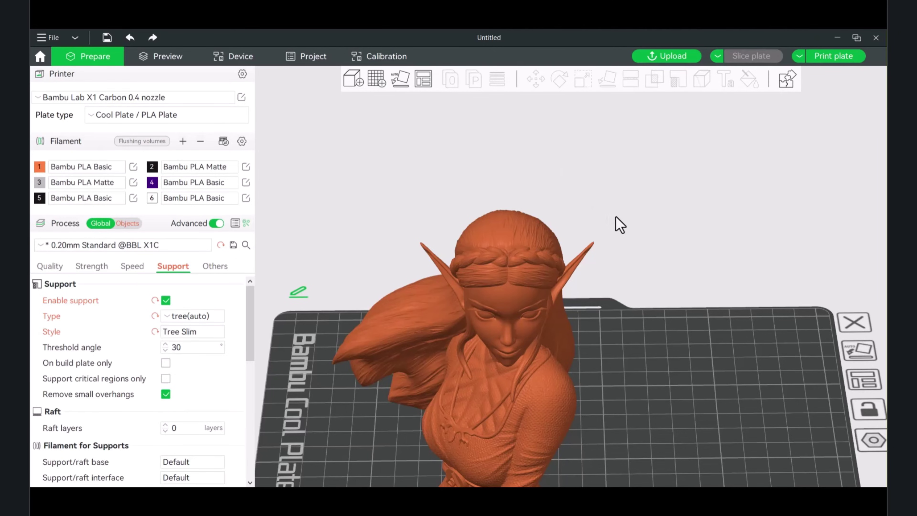
Slice the Zelda bust and orbit the preview to look down on its head top.
{"action": "left_click_drag", "start_coordinate": [620, 224], "coordinate": [632, 250]}
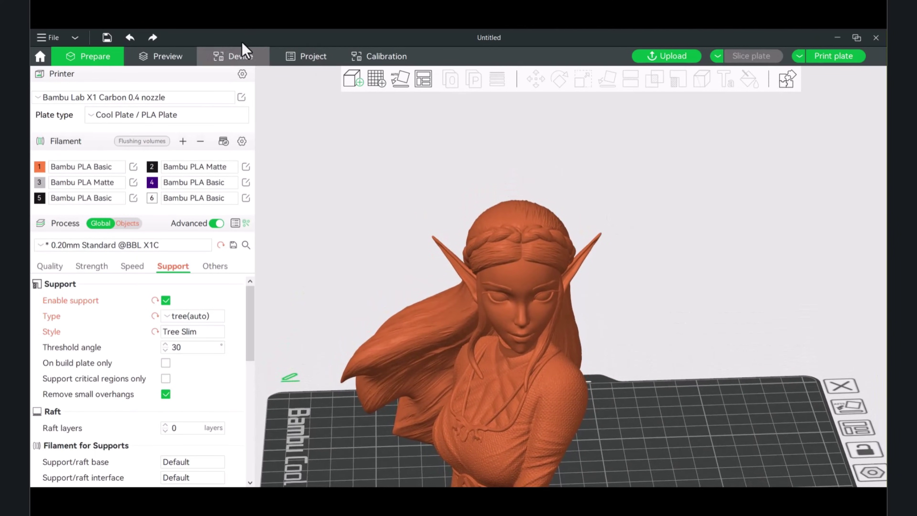
{"action": "key", "text": "Tab"}
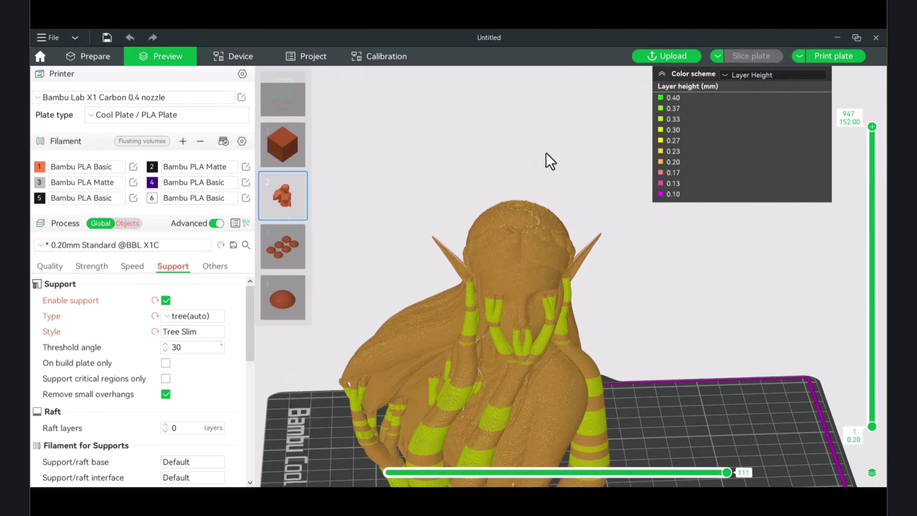
{"action": "scroll", "coordinate": [537, 160], "scroll_direction": "up", "scroll_amount": 5}
{"action": "left_click_drag", "start_coordinate": [542, 159], "coordinate": [602, 229]}
{"action": "left_click_drag", "start_coordinate": [532, 195], "coordinate": [462, 166]}
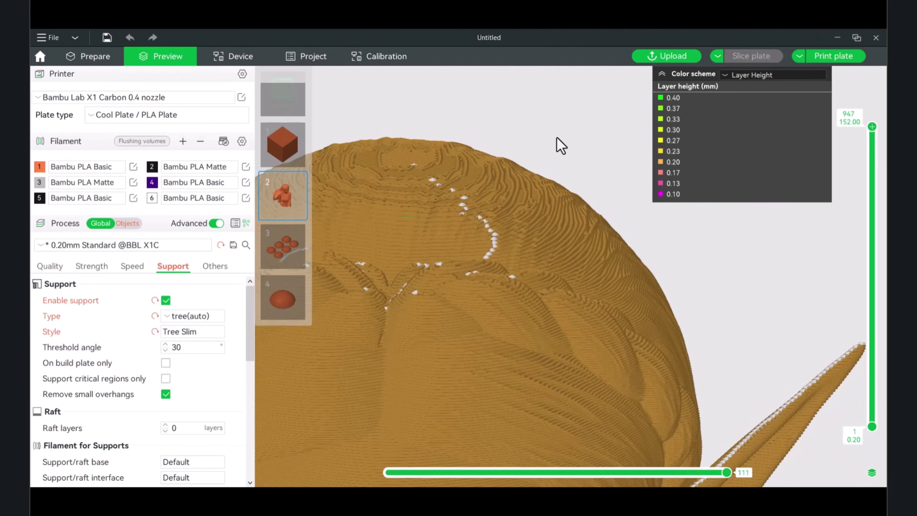
{"action": "left_click_drag", "start_coordinate": [557, 181], "coordinate": [562, 159]}
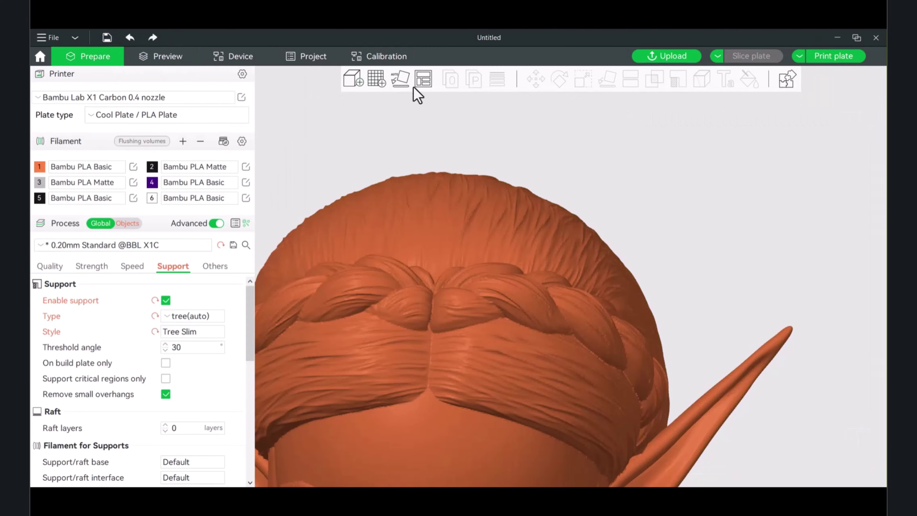
Make Zelda.stl's head-top layers finer (0.08 mm) with Variable Layer Height, then preview the slice.
{"action": "left_click", "coordinate": [474, 204]}
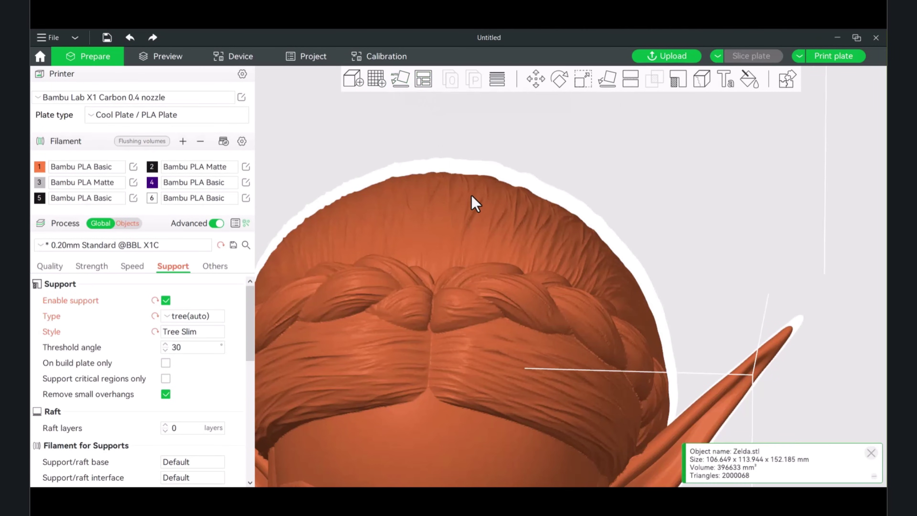
{"action": "left_click", "coordinate": [497, 80]}
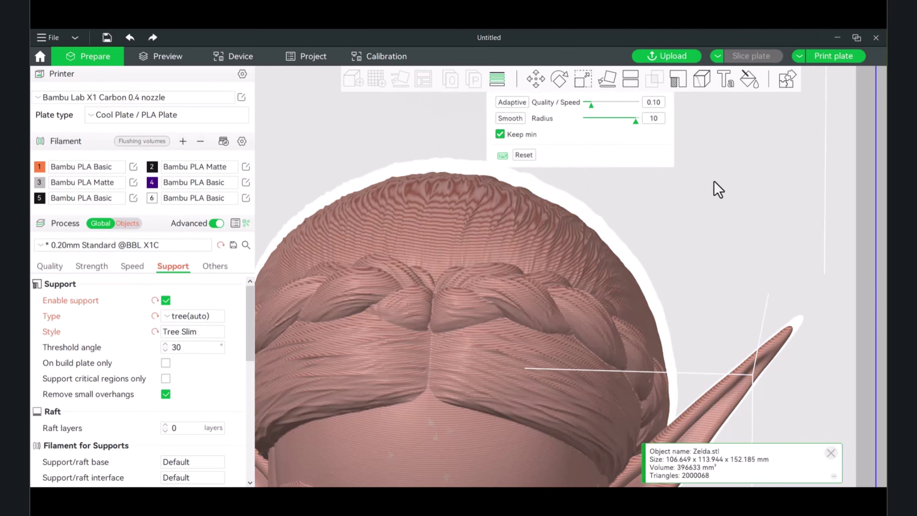
{"action": "middle_click_drag", "start_coordinate": [738, 253], "coordinate": [733, 197]}
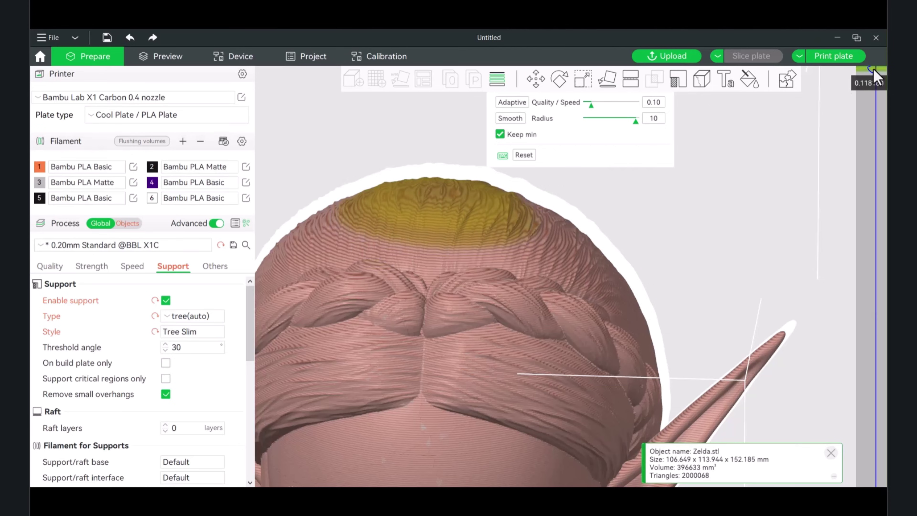
{"action": "right_click_drag", "start_coordinate": [877, 75], "coordinate": [877, 75]}
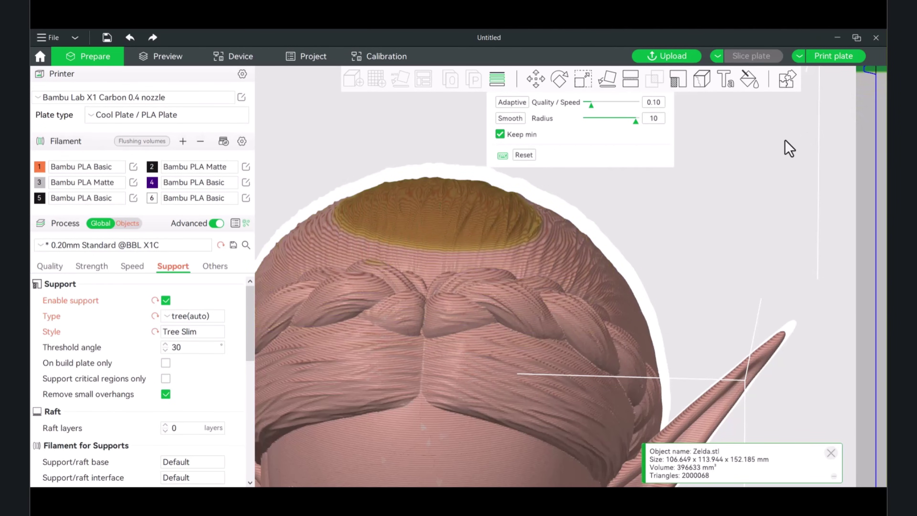
{"action": "scroll", "coordinate": [783, 159], "scroll_direction": "down", "scroll_amount": 3}
{"action": "left_click_drag", "start_coordinate": [770, 166], "coordinate": [769, 169]}
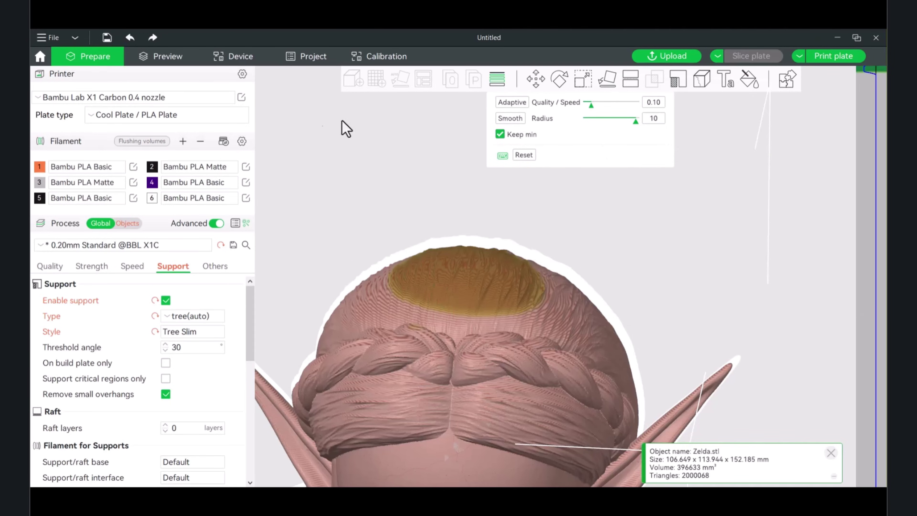
{"action": "left_click", "coordinate": [157, 59]}
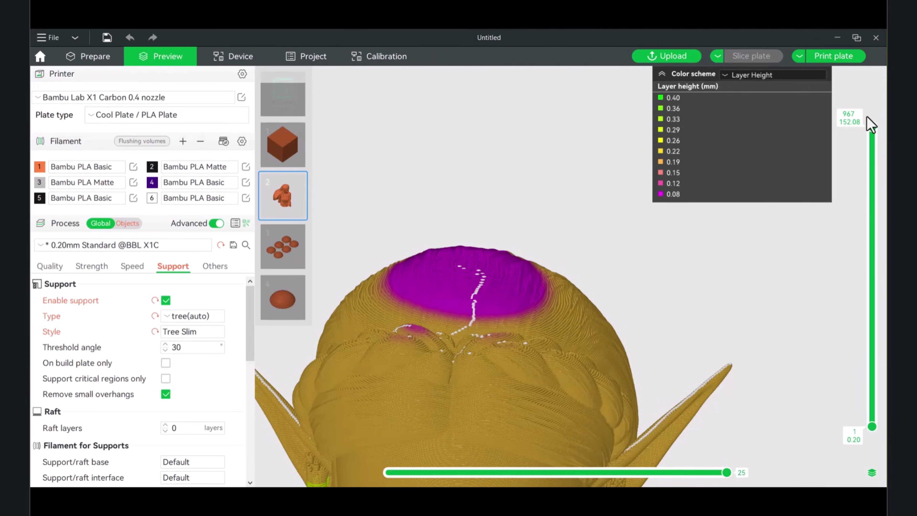
Colour the sliced bust by Line Type and orbit around it to check the 11h15m estimate.
{"action": "left_click", "coordinate": [742, 83]}
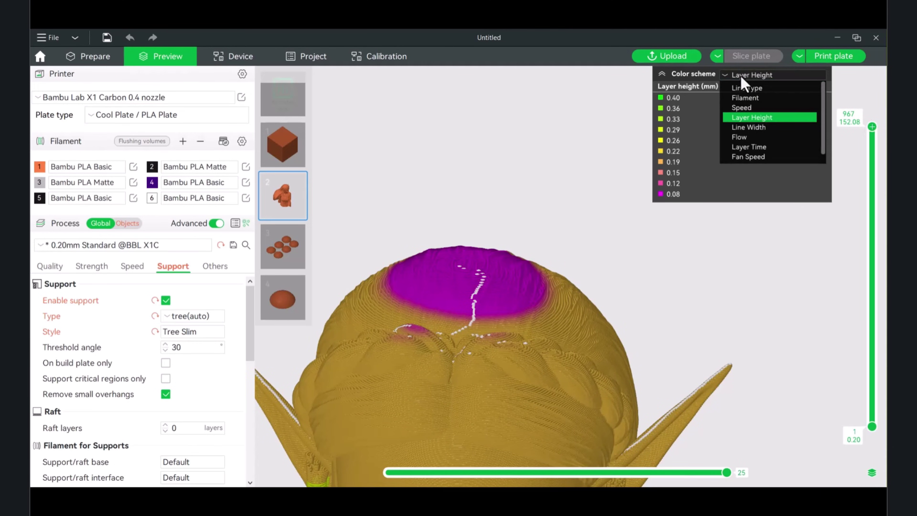
{"action": "left_click", "coordinate": [735, 88]}
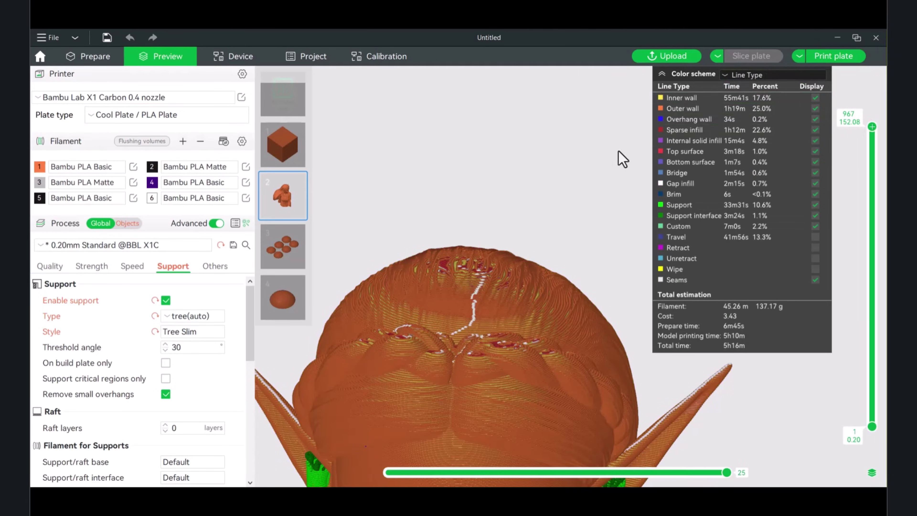
{"action": "left_click_drag", "start_coordinate": [618, 157], "coordinate": [491, 35]}
{"action": "left_click_drag", "start_coordinate": [551, 231], "coordinate": [584, 125]}
{"action": "left_click_drag", "start_coordinate": [522, 294], "coordinate": [538, 267]}
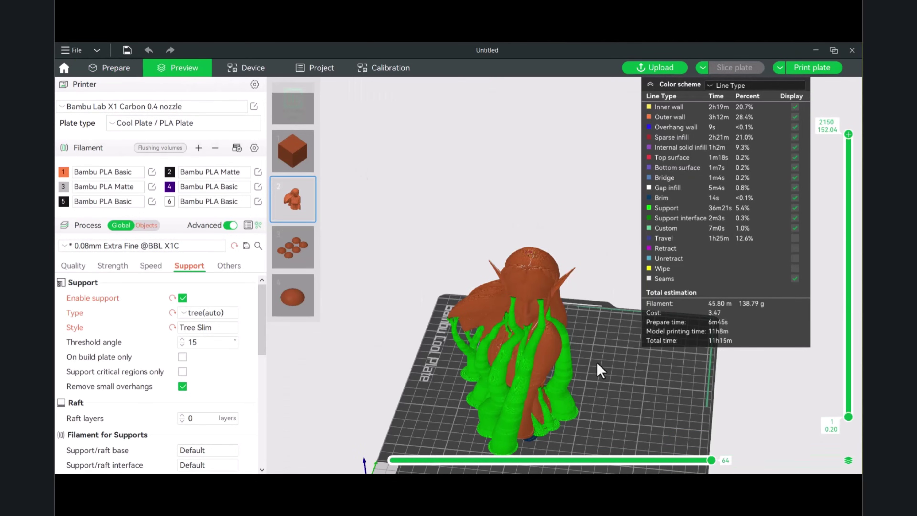
{"action": "scroll", "coordinate": [614, 372], "scroll_direction": "up", "scroll_amount": 5}
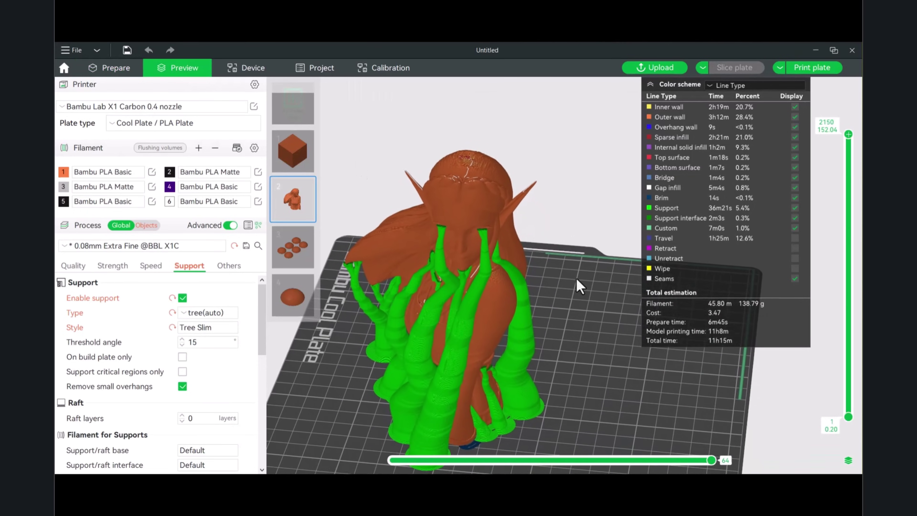
{"action": "left_click_drag", "start_coordinate": [577, 285], "coordinate": [580, 311]}
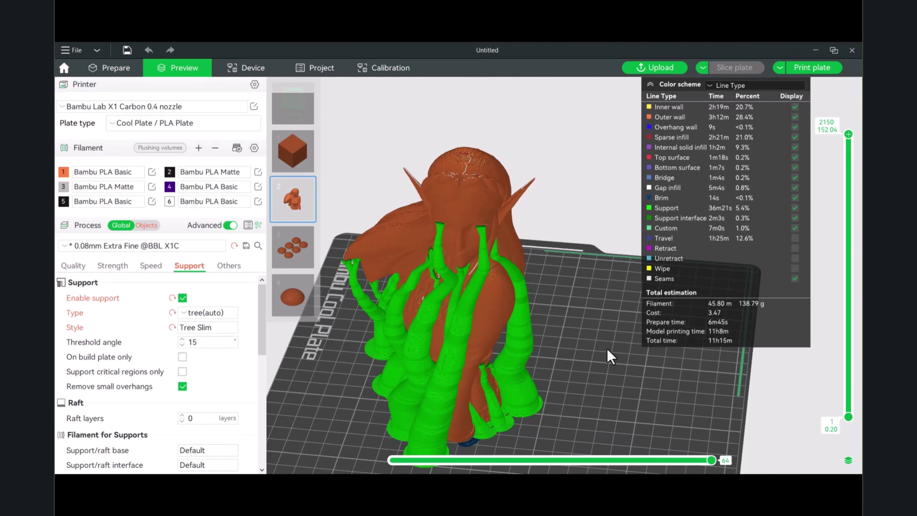
{"action": "mouse_move", "coordinate": [603, 351]}
{"action": "left_mouse_down"}
{"action": "mouse_move", "coordinate": [611, 362]}
{"action": "mouse_move", "coordinate": [614, 349]}
{"action": "left_mouse_up"}
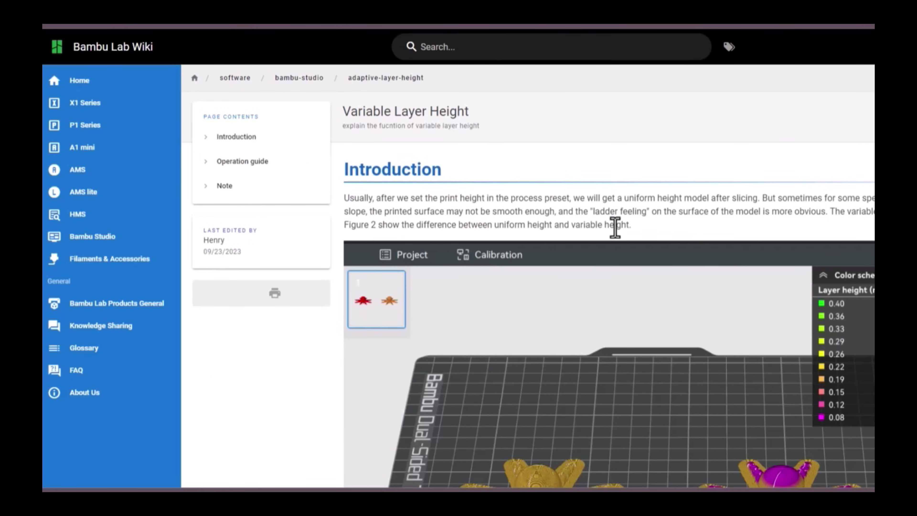
Scroll through the Variable Layer Height wiki article, settling on the Fig.3 and Fig.4 diagrams.
{"action": "scroll", "coordinate": [619, 231], "scroll_direction": "down", "scroll_amount": 7}
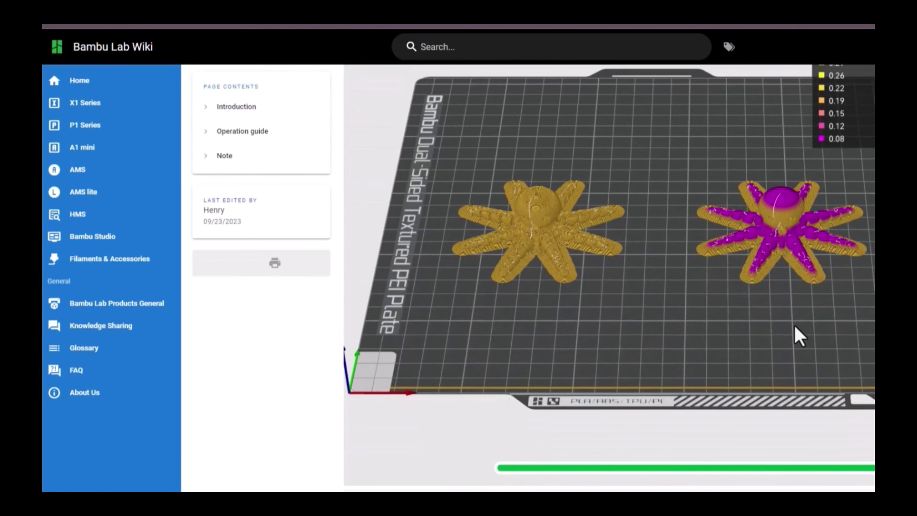
{"action": "scroll", "coordinate": [761, 321], "scroll_direction": "down", "scroll_amount": 7}
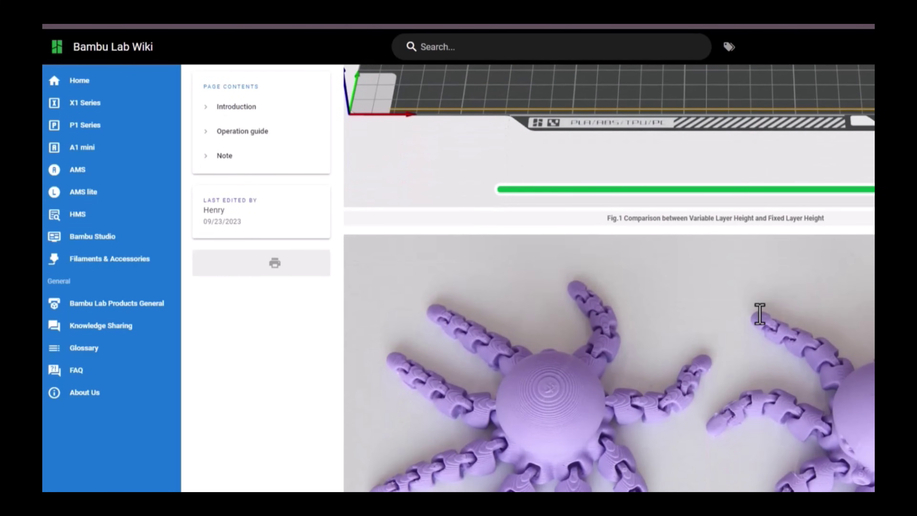
{"action": "scroll", "coordinate": [761, 319], "scroll_direction": "down", "scroll_amount": 5}
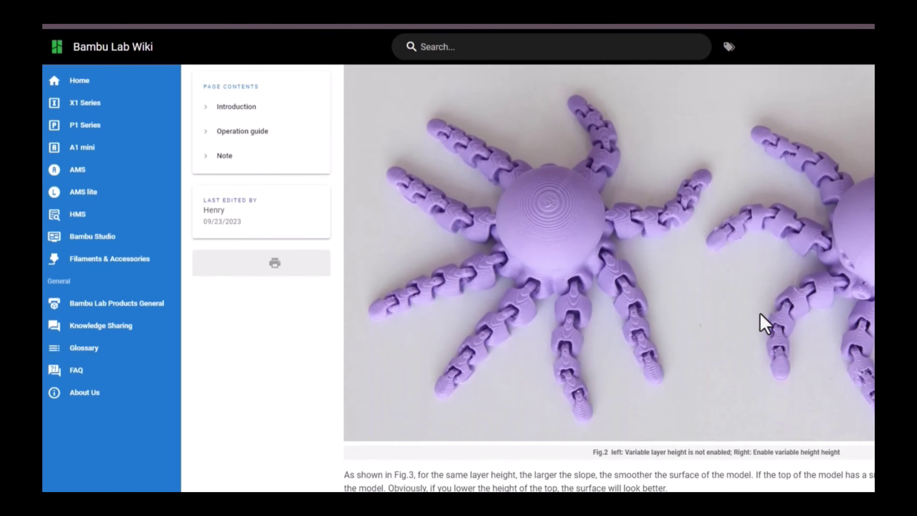
{"action": "scroll", "coordinate": [762, 323], "scroll_direction": "down", "scroll_amount": 12}
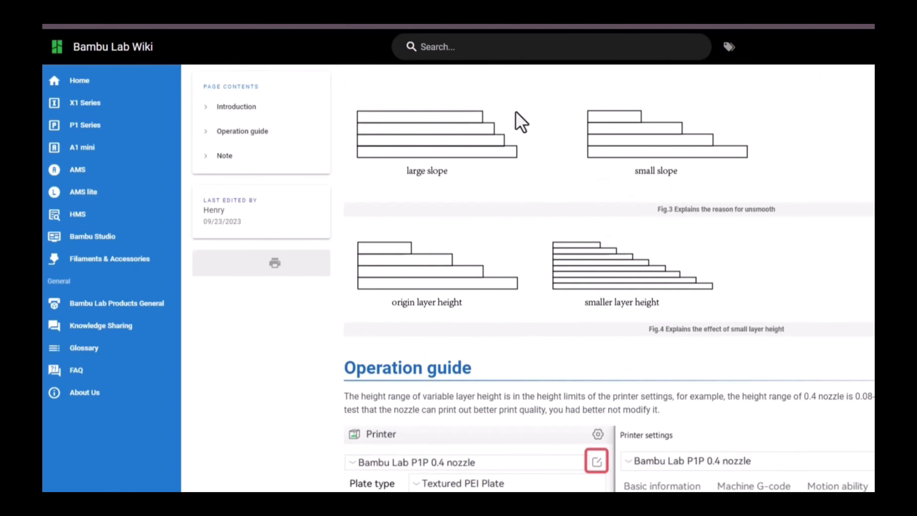
{"action": "scroll", "coordinate": [630, 180], "scroll_direction": "down", "scroll_amount": 5}
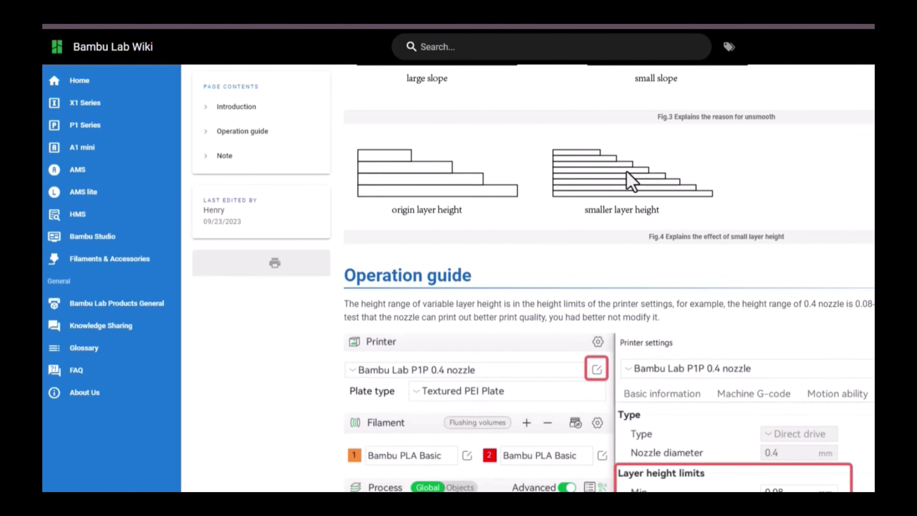
{"action": "scroll", "coordinate": [632, 183], "scroll_direction": "down", "scroll_amount": 11}
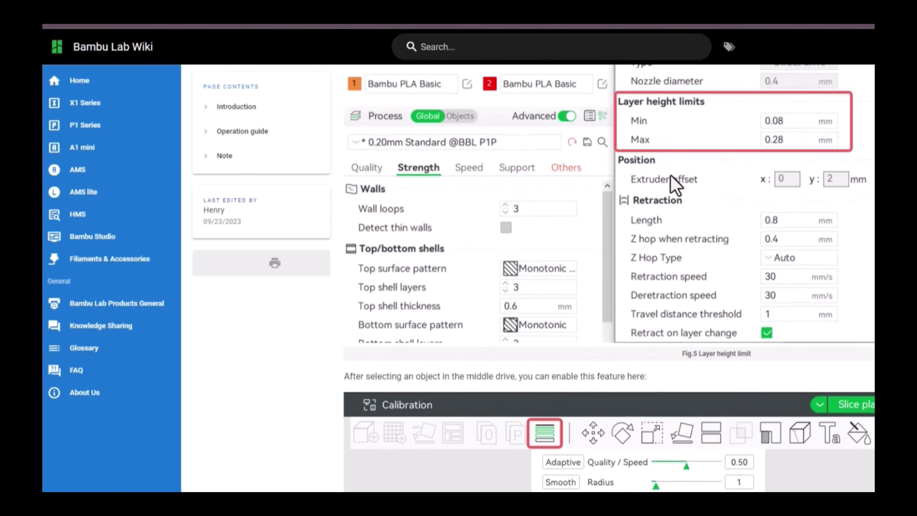
{"action": "scroll", "coordinate": [670, 176], "scroll_direction": "down", "scroll_amount": 7}
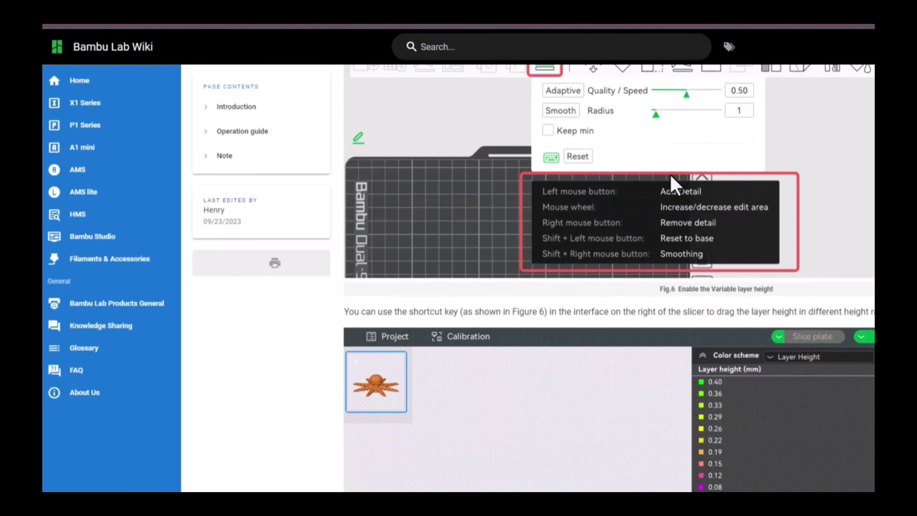
{"action": "scroll", "coordinate": [670, 177], "scroll_direction": "up", "scroll_amount": 6}
{"action": "scroll", "coordinate": [672, 185], "scroll_direction": "up", "scroll_amount": 20}
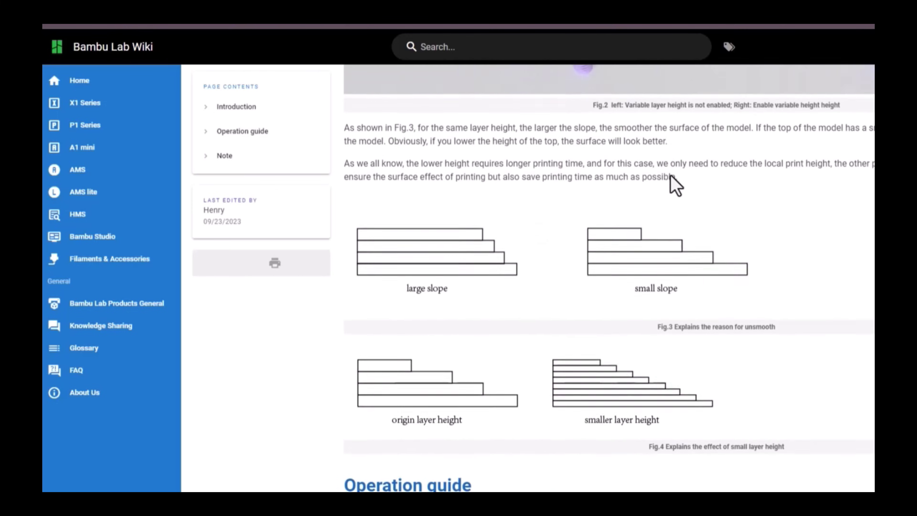